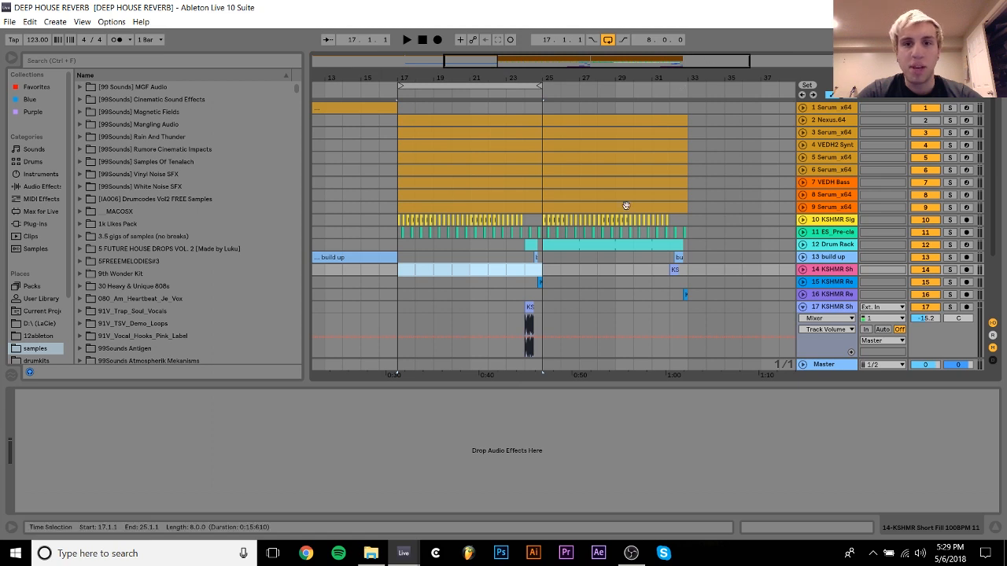
# Select the synth tracks 2 to 9 and listen to the drop from bar 17 with looping turned off
pyautogui.click(831, 133)
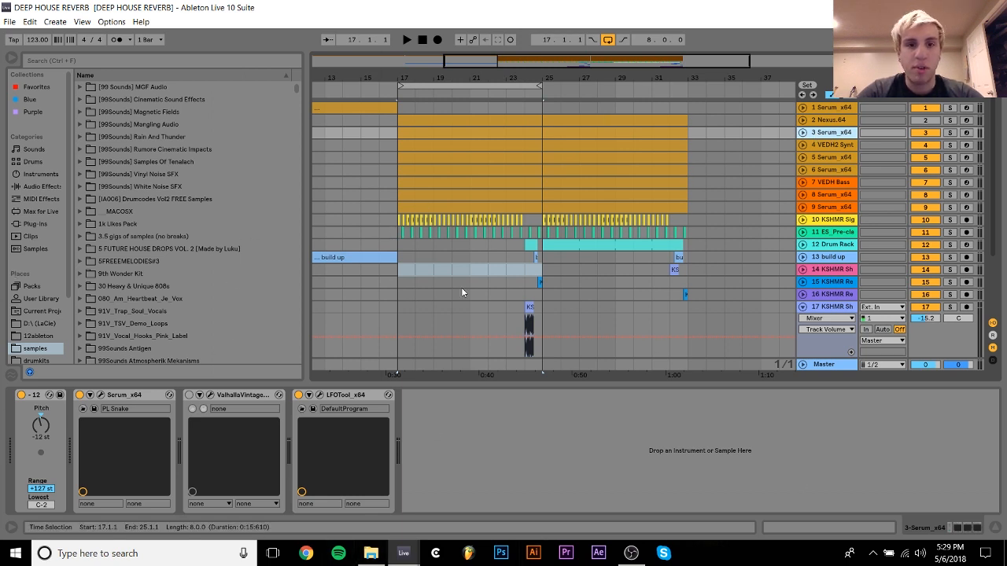
pyautogui.click(830, 207)
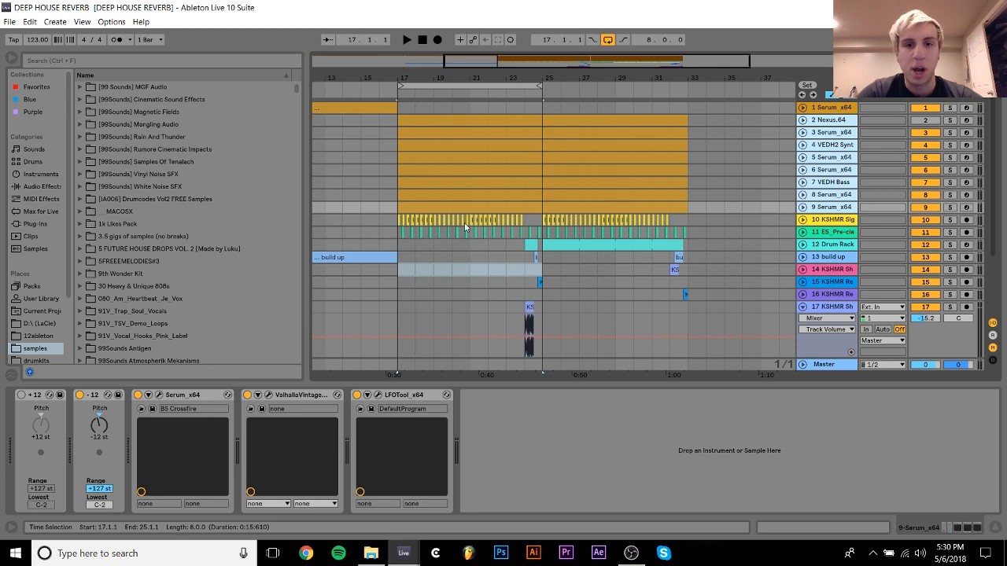
pyautogui.press('space')
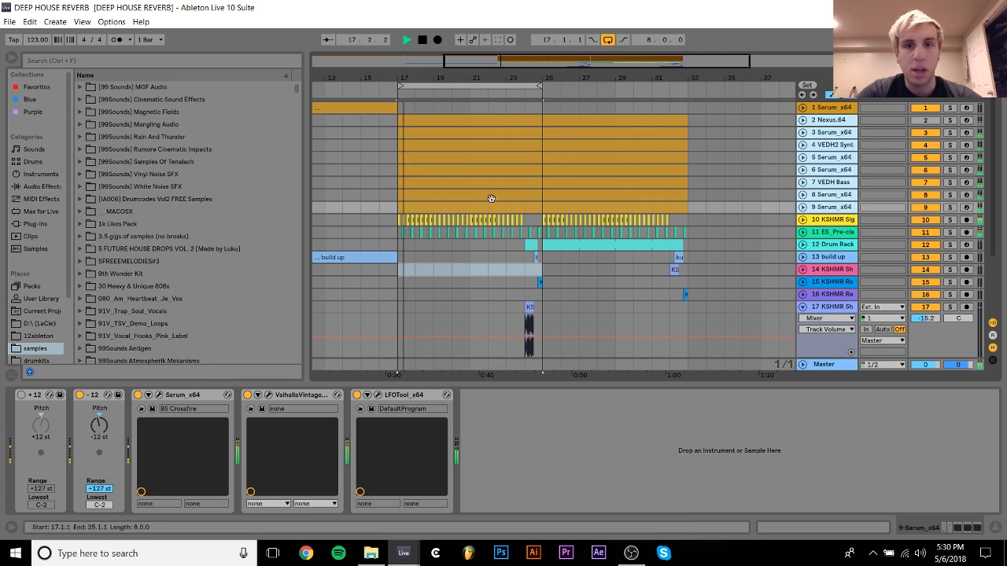
pyautogui.click(608, 40)
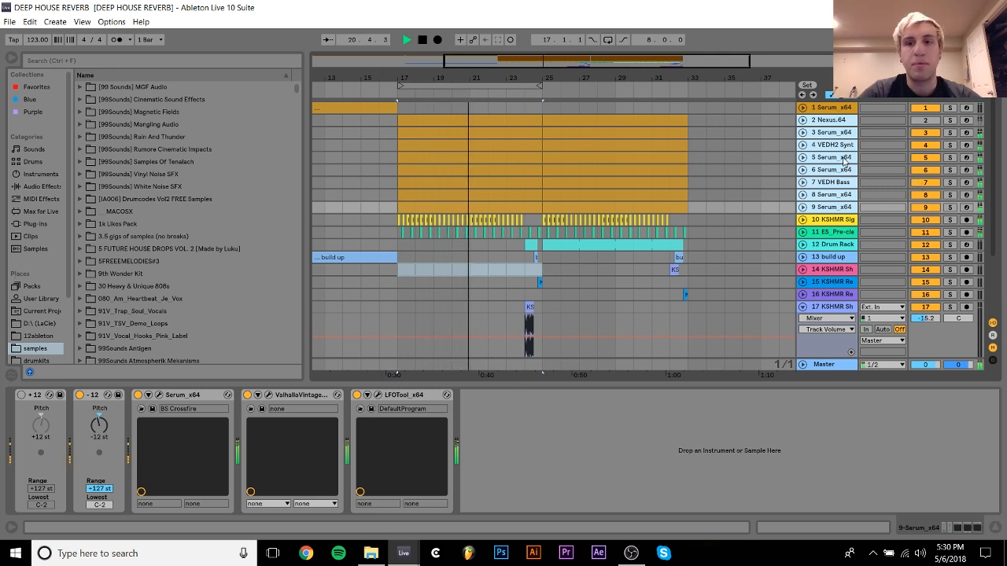
pyautogui.click(837, 133)
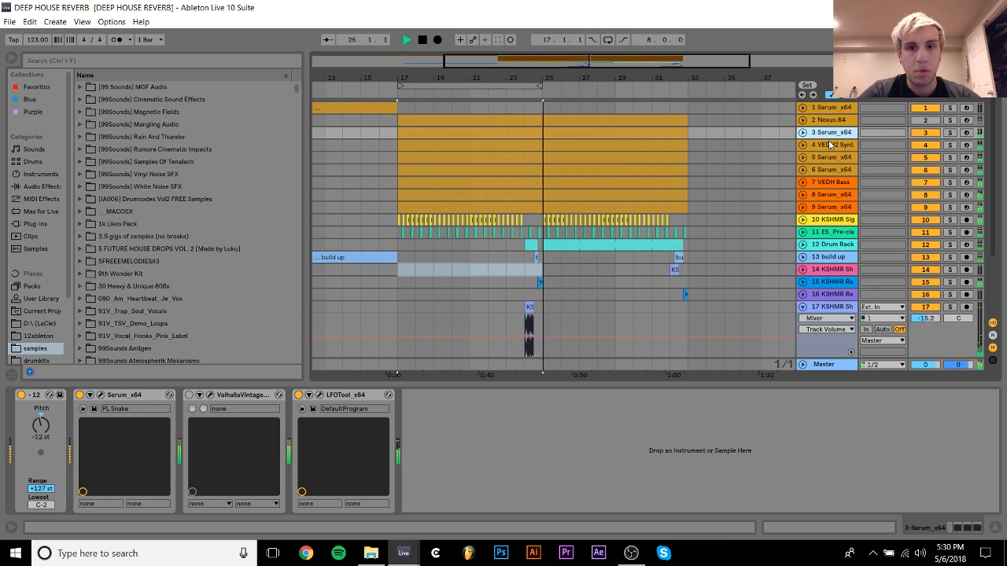
pyautogui.press('space')
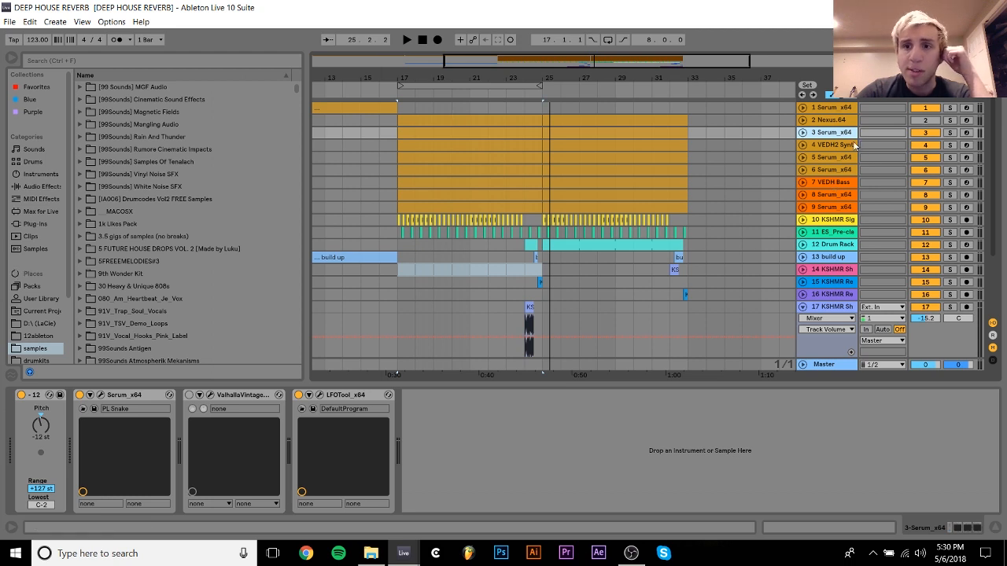
# Loop the track 3 clip's range from bar 17 to 25 and audition the Nexus track in solo
pyautogui.click(499, 132)
pyautogui.hotkey('ctrl', 'l')
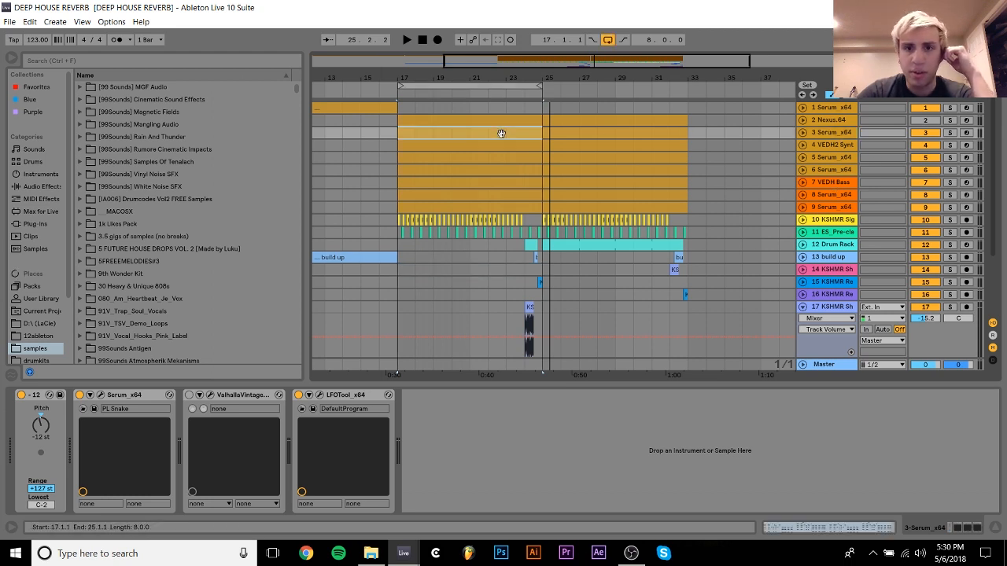
pyautogui.click(950, 120)
pyautogui.press('space')
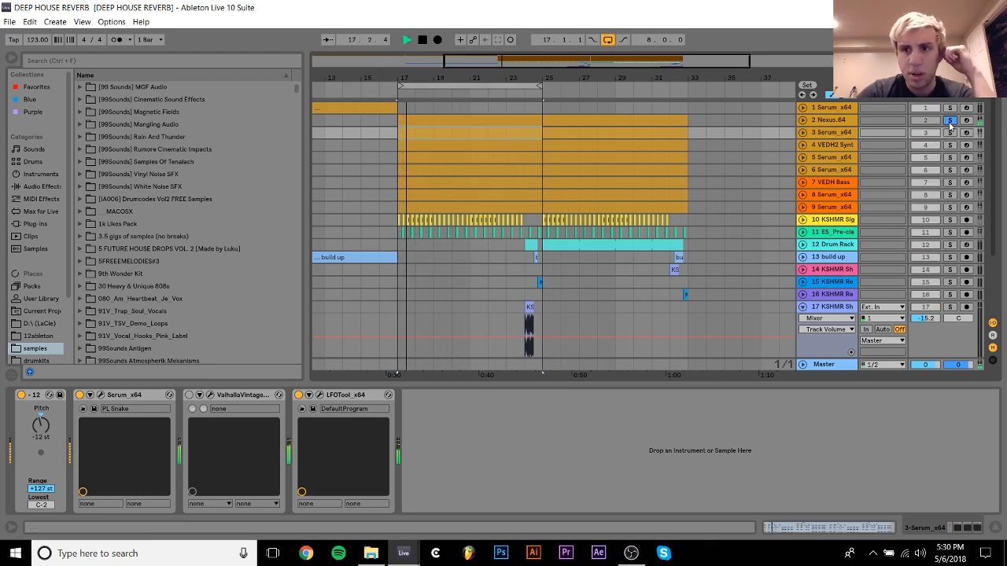
pyautogui.press('space')
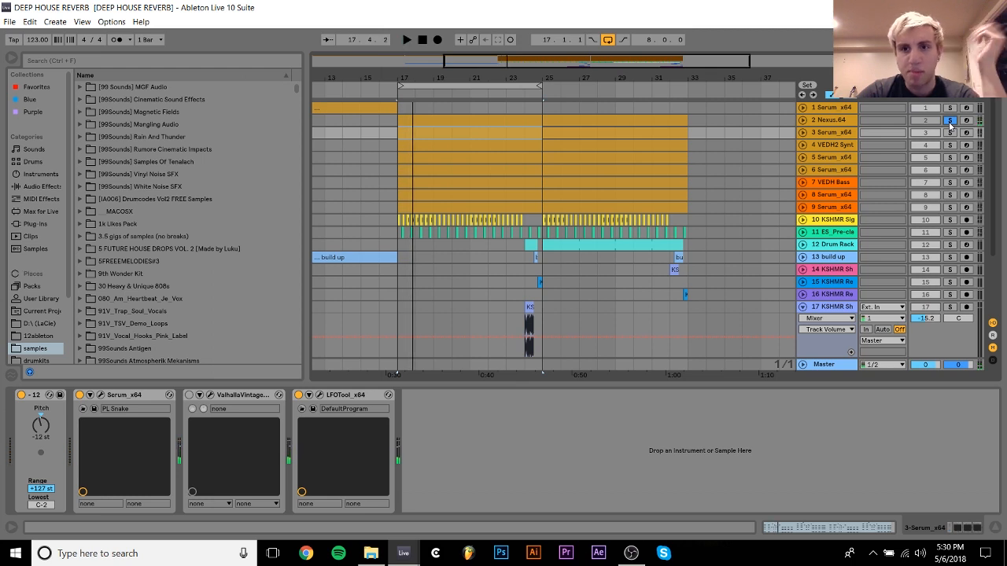
# Audition the Serum lead on track 3 in solo, followed by the VEDH2 Synth on track 4
pyautogui.click(845, 133)
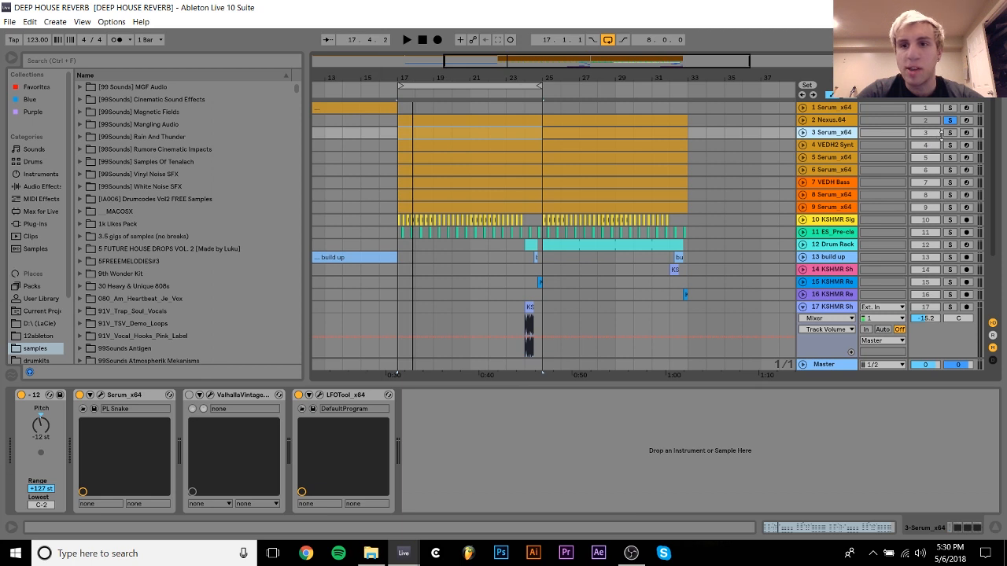
pyautogui.click(950, 133)
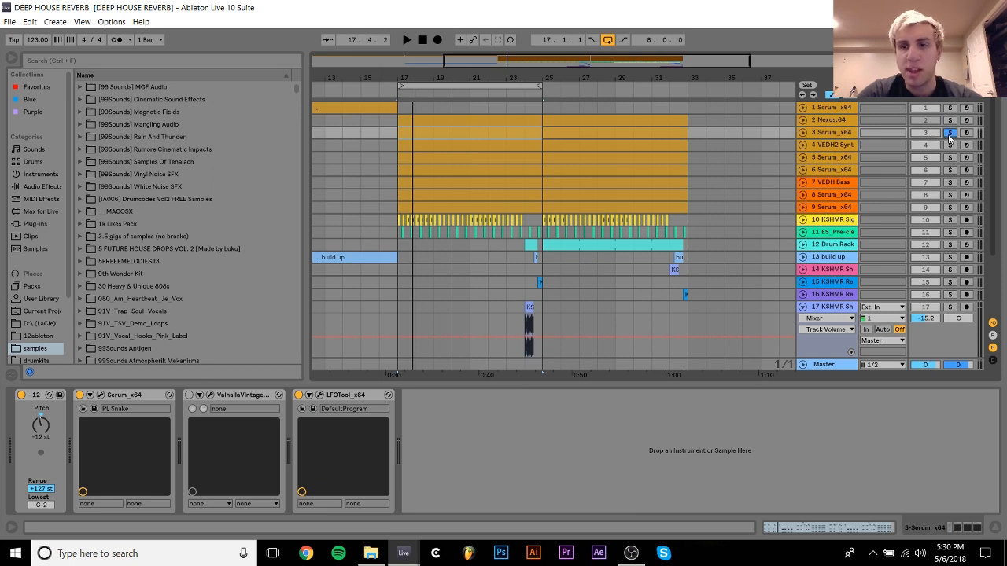
pyautogui.press('space')
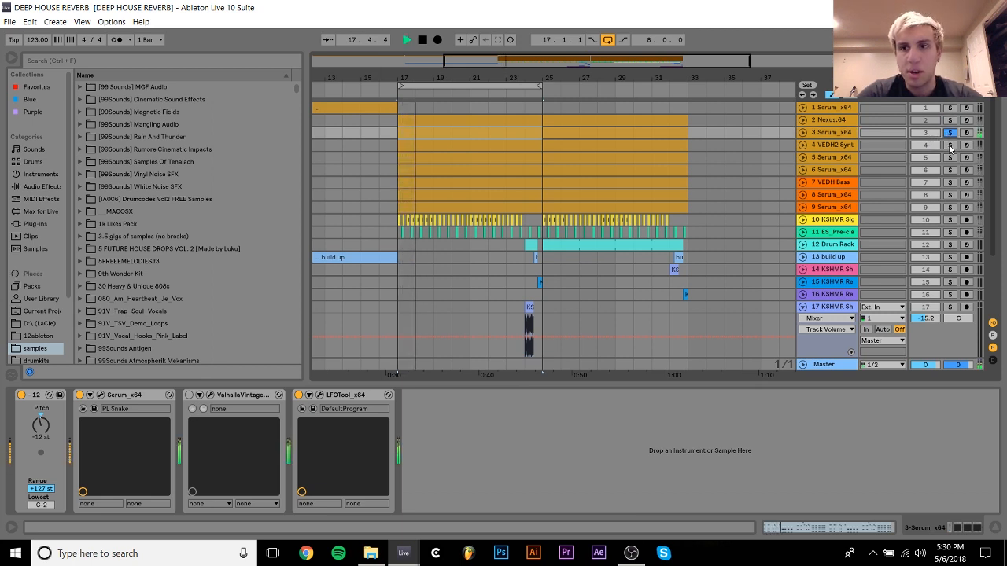
pyautogui.press('space')
pyautogui.click(950, 146)
pyautogui.press('space')
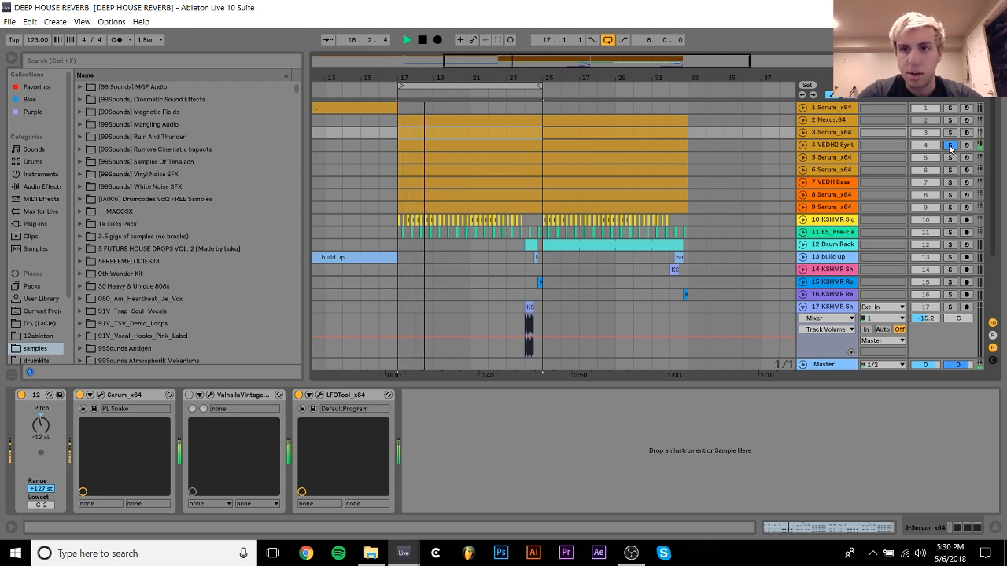
pyautogui.press('space')
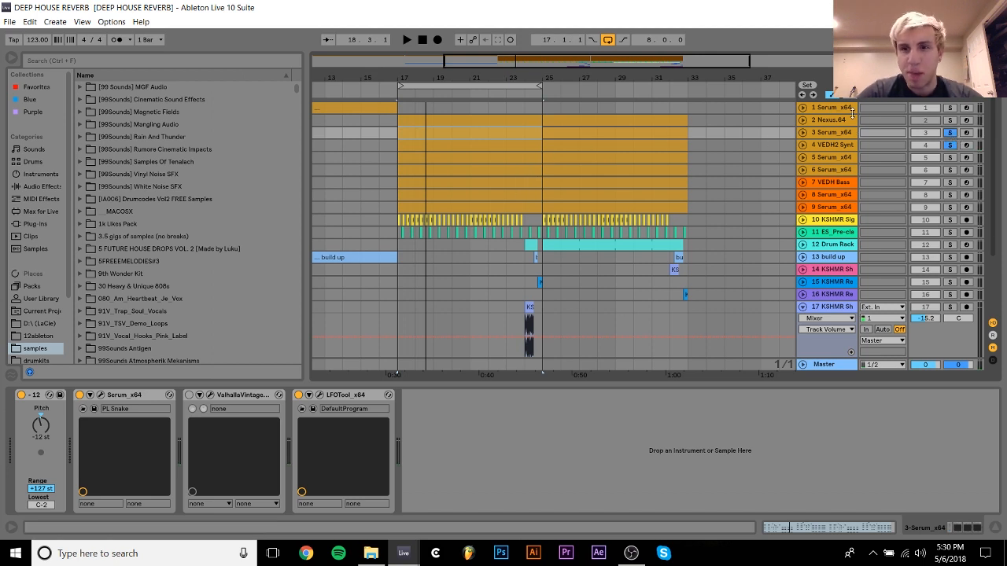
# Compare Serum track 3 and VEDH2 Synth track 4 by soloing each, and show track 4's device chain
pyautogui.click(837, 134)
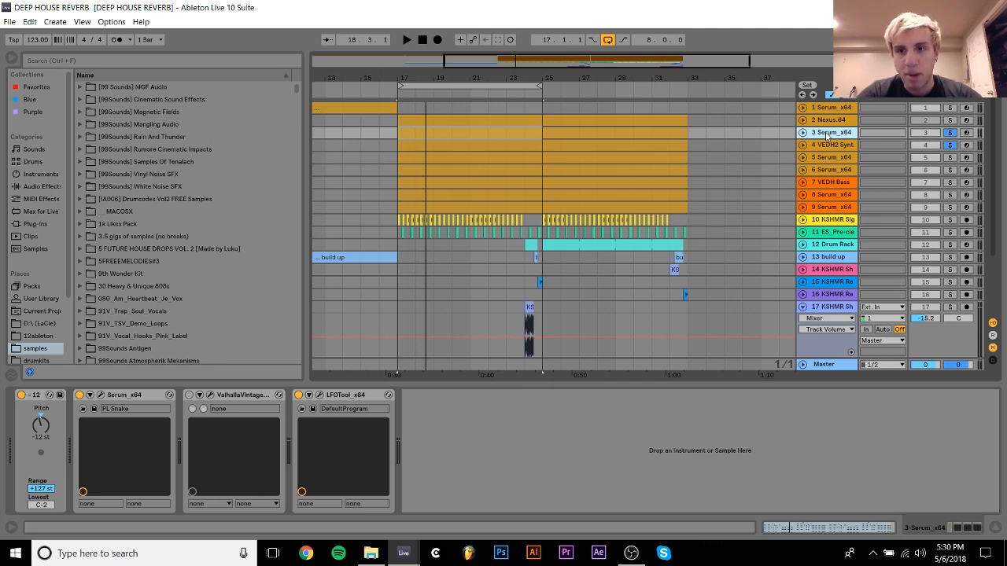
pyautogui.click(950, 145)
pyautogui.press('space')
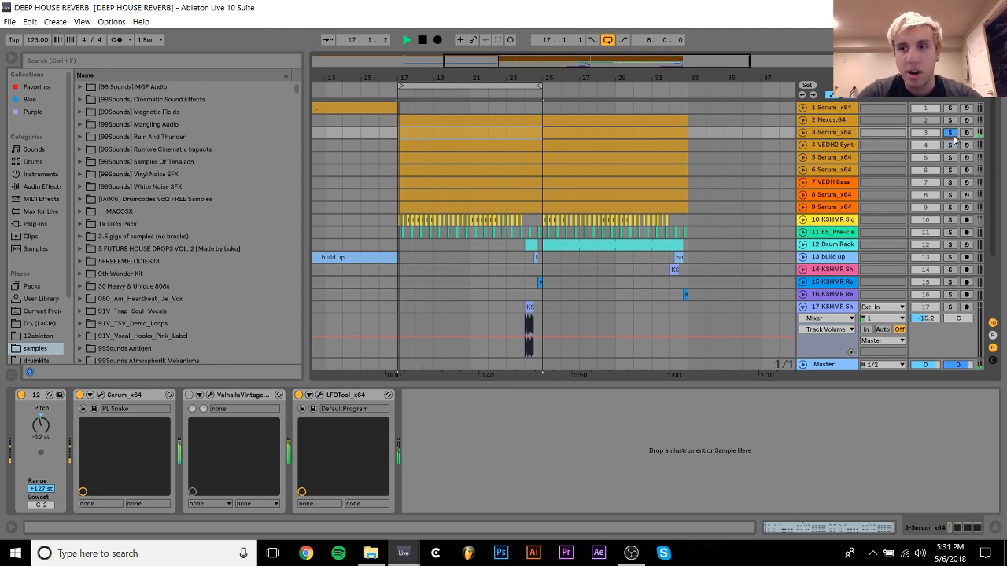
pyautogui.press('space')
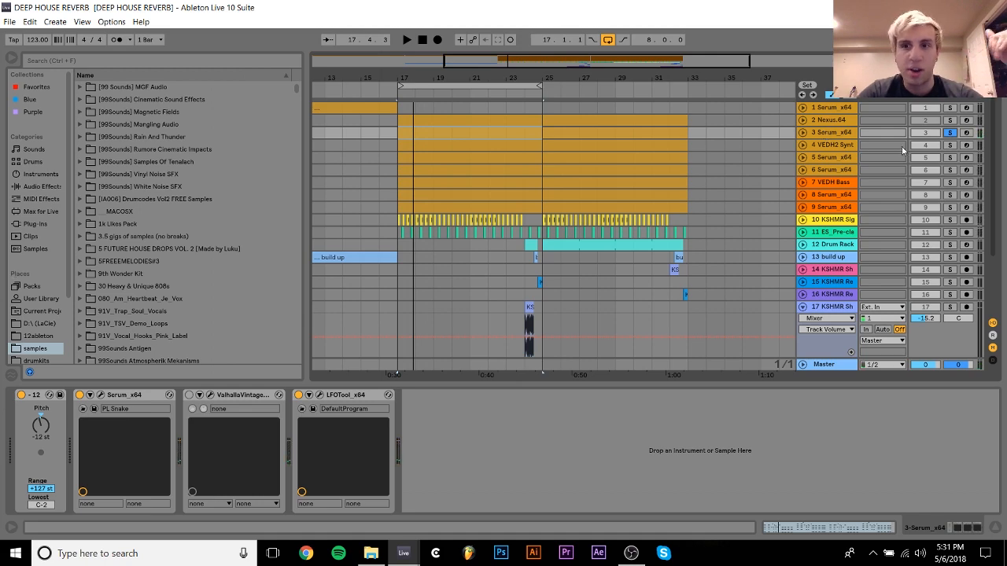
pyautogui.click(949, 145)
pyautogui.press('space')
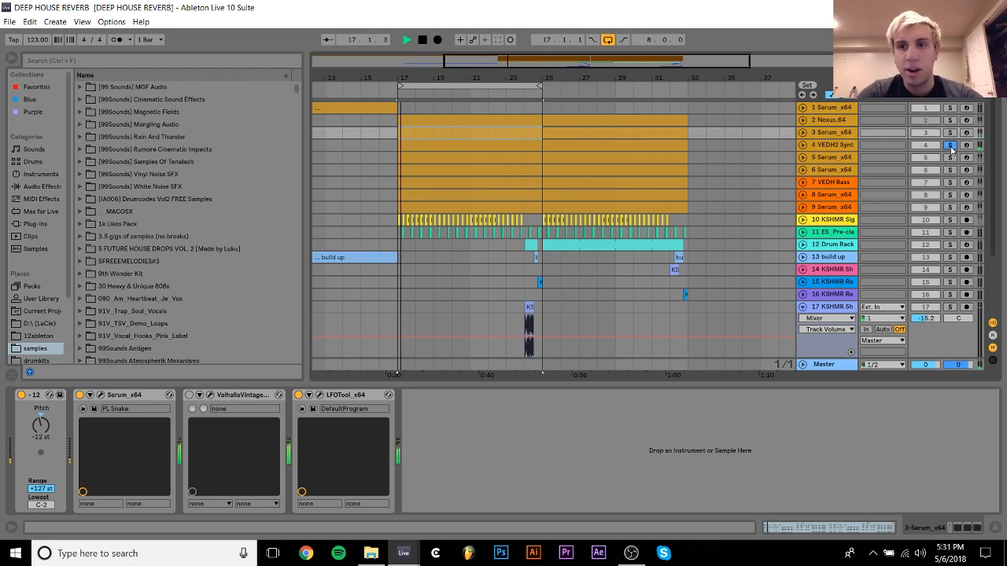
pyautogui.click(826, 145)
pyautogui.press('space')
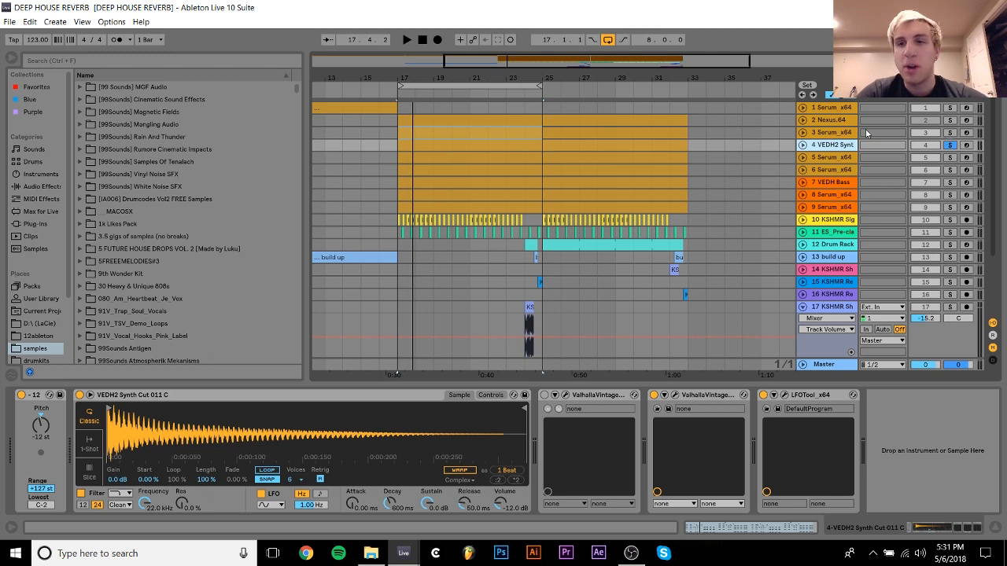
# Listen to track 3 alone and together with track 4, and inspect both tracks' device chains
pyautogui.click(958, 133)
pyautogui.click(954, 133)
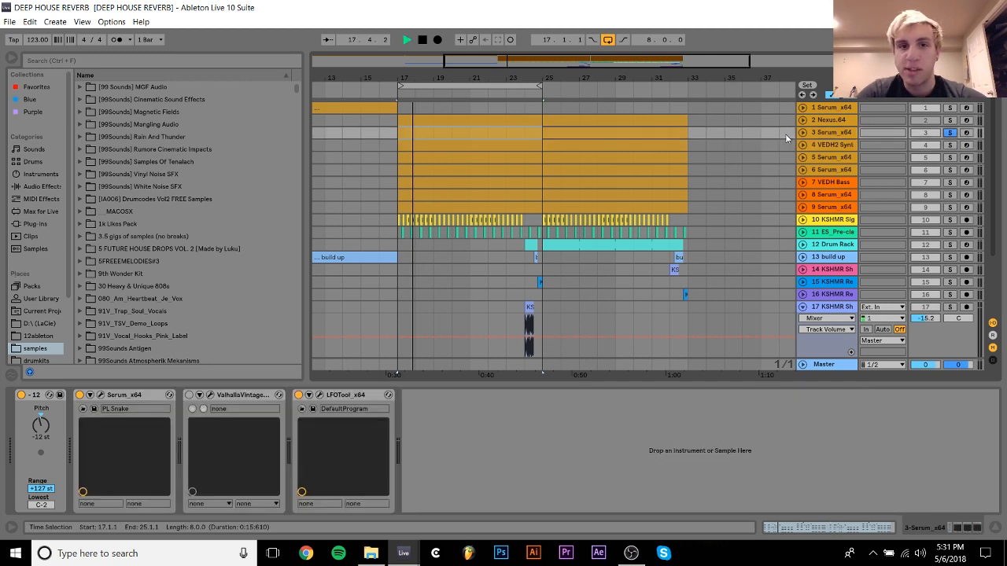
pyautogui.press('space')
pyautogui.press('space')
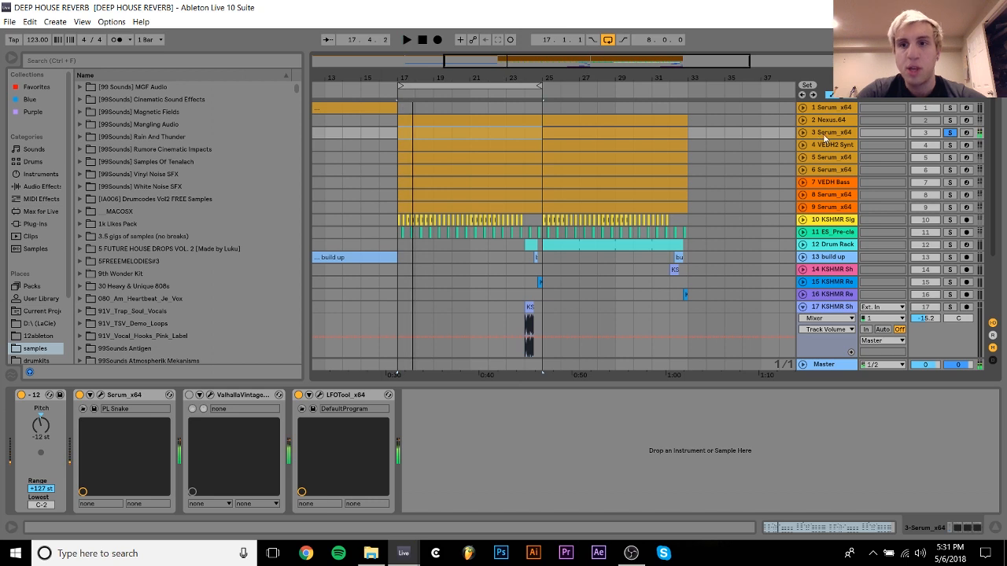
pyautogui.press('space')
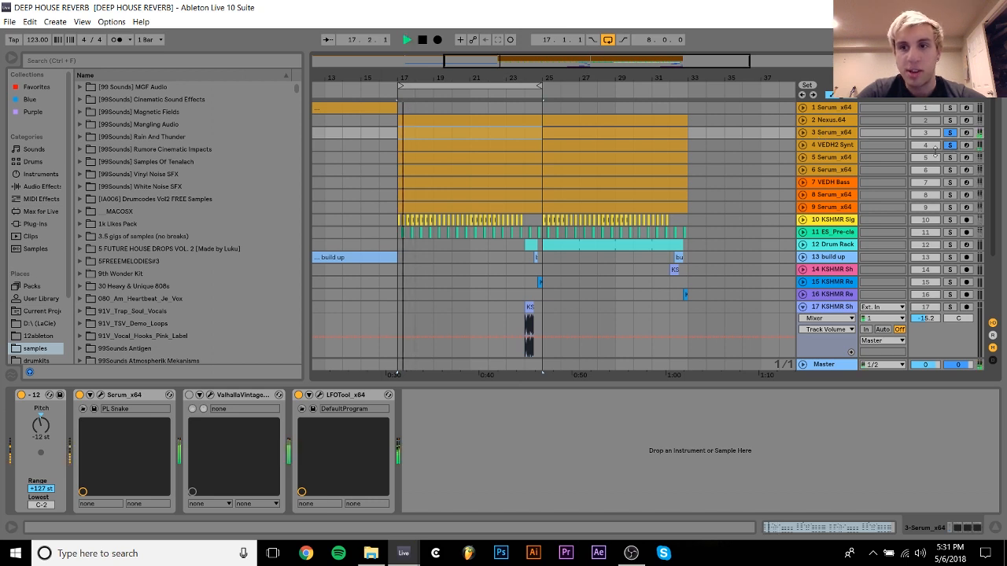
pyautogui.press('space')
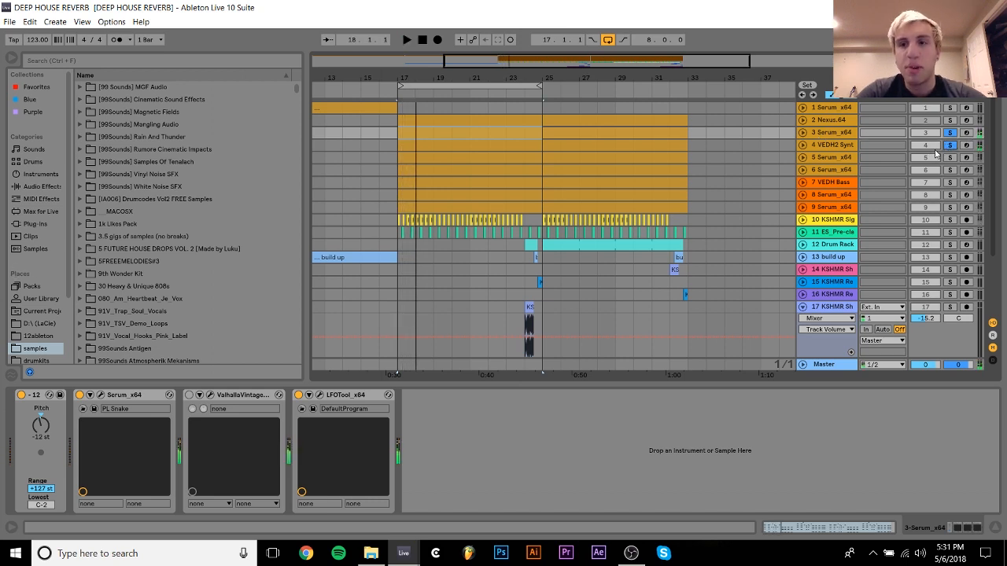
pyautogui.click(830, 134)
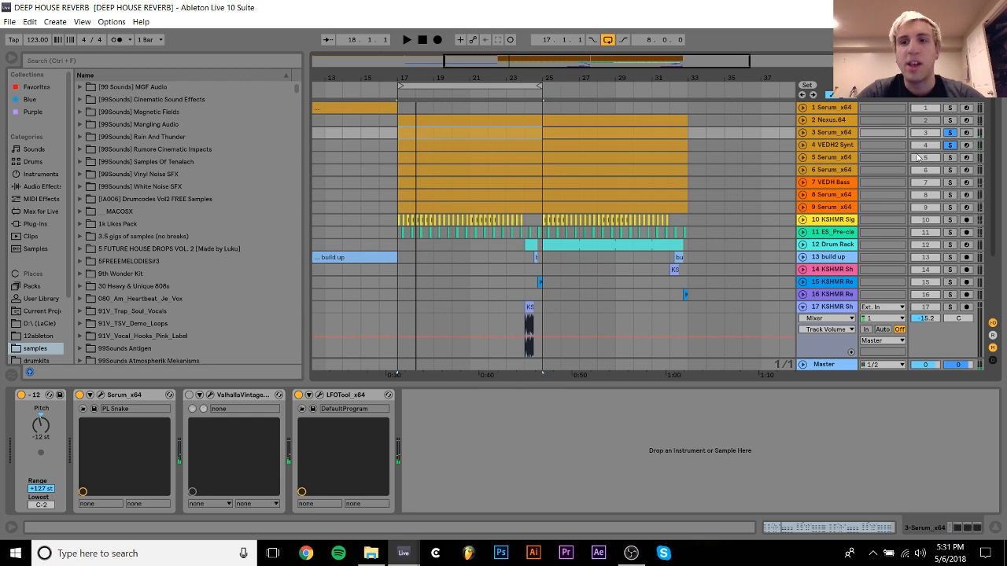
pyautogui.click(835, 146)
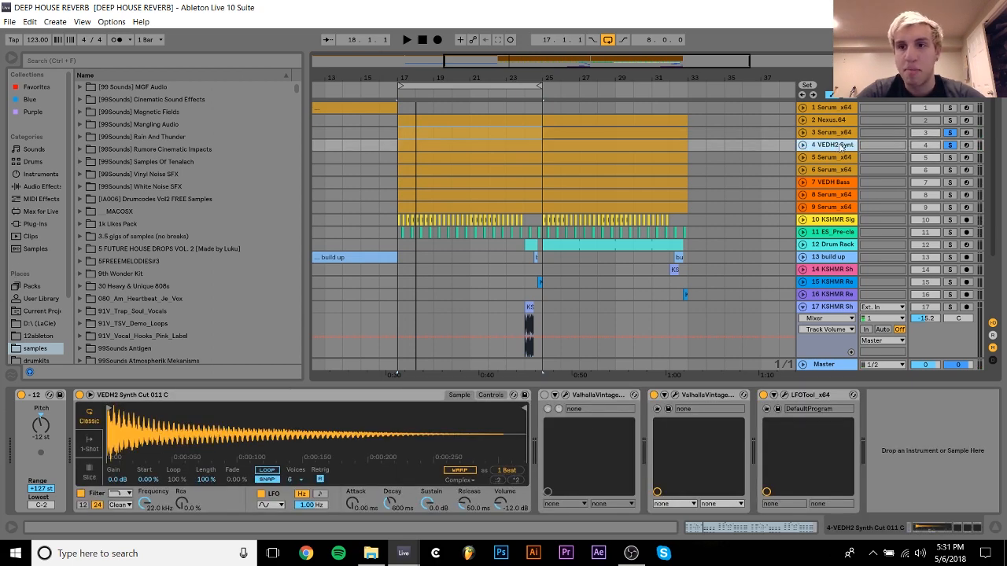
# Audition Serum tracks 5 and 6 soloed together, and each of them in solo
pyautogui.click(844, 158)
pyautogui.click(949, 157)
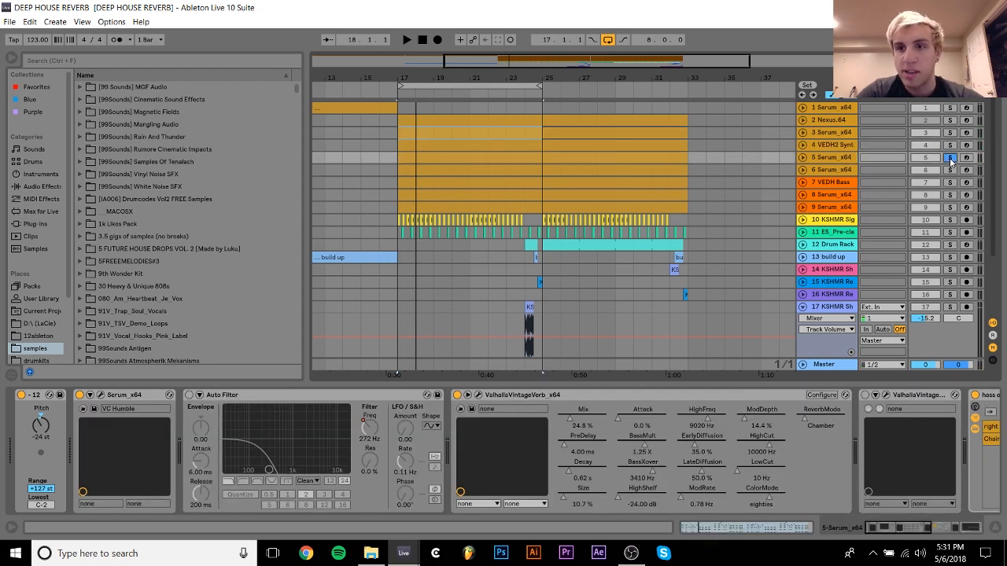
pyautogui.click(950, 170)
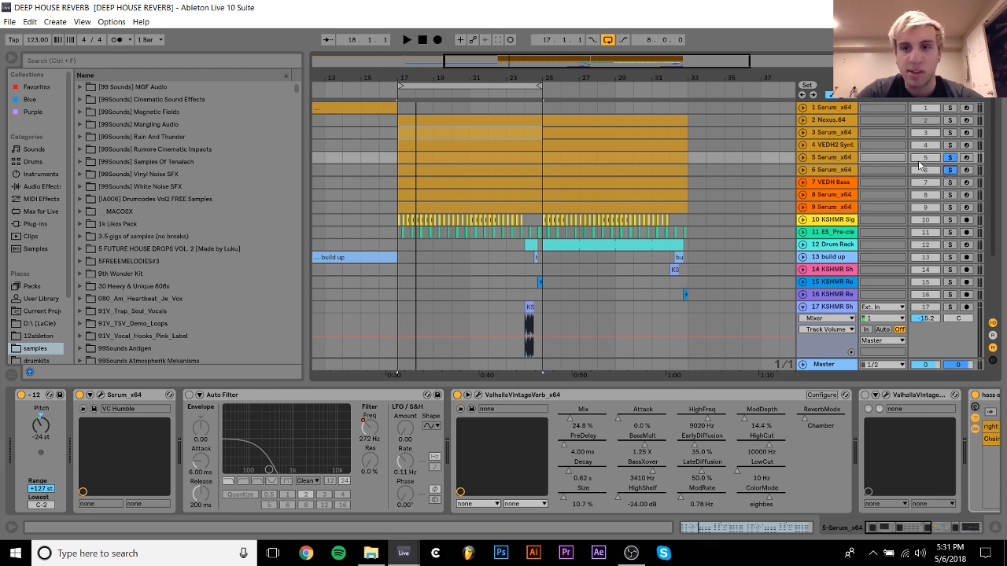
pyautogui.press('space')
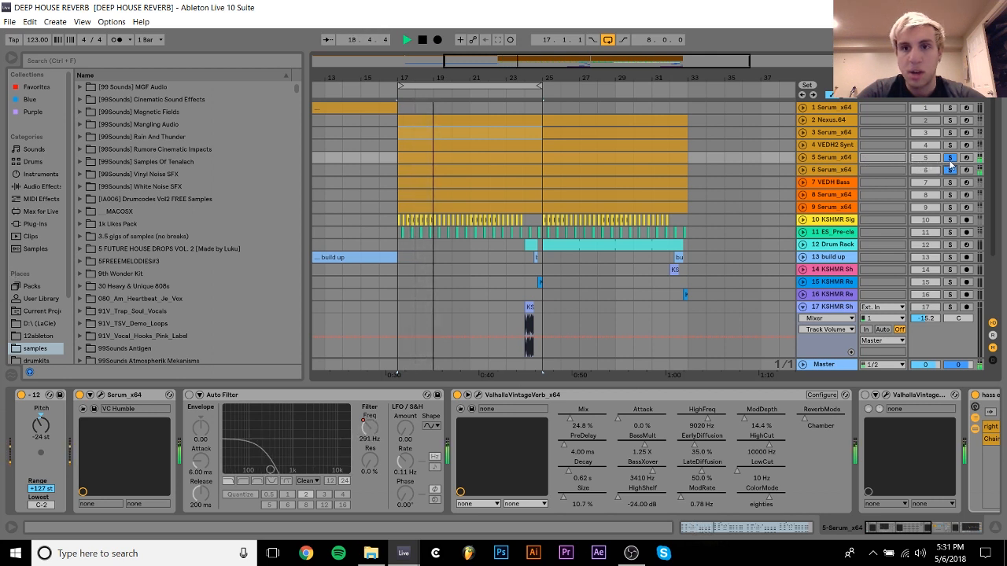
pyautogui.press('space')
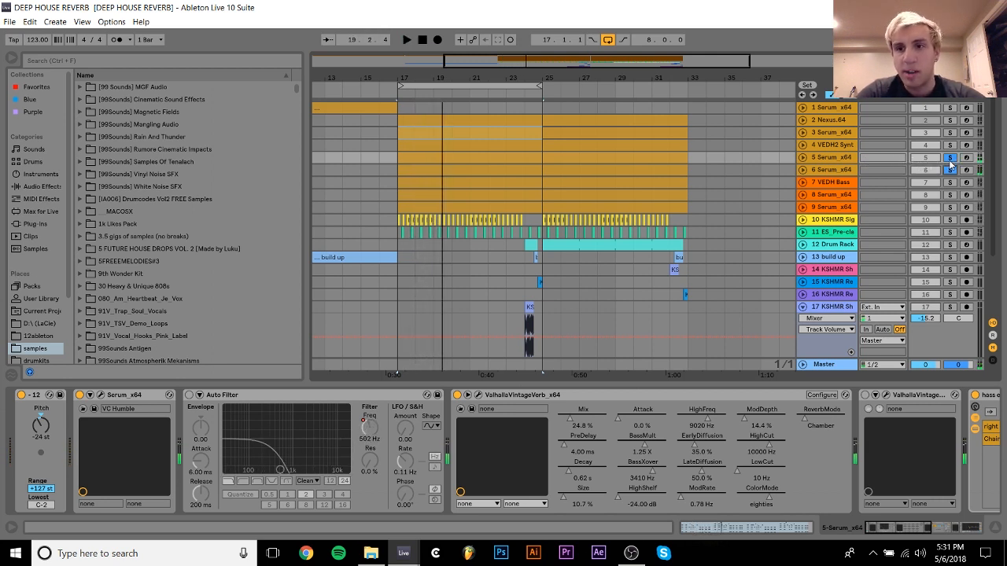
pyautogui.press('space')
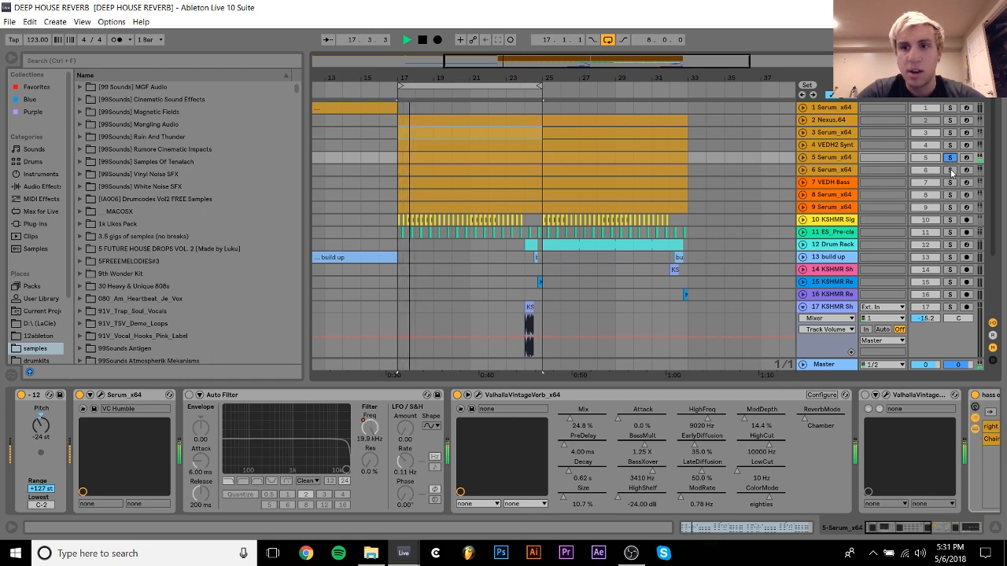
pyautogui.click(951, 170)
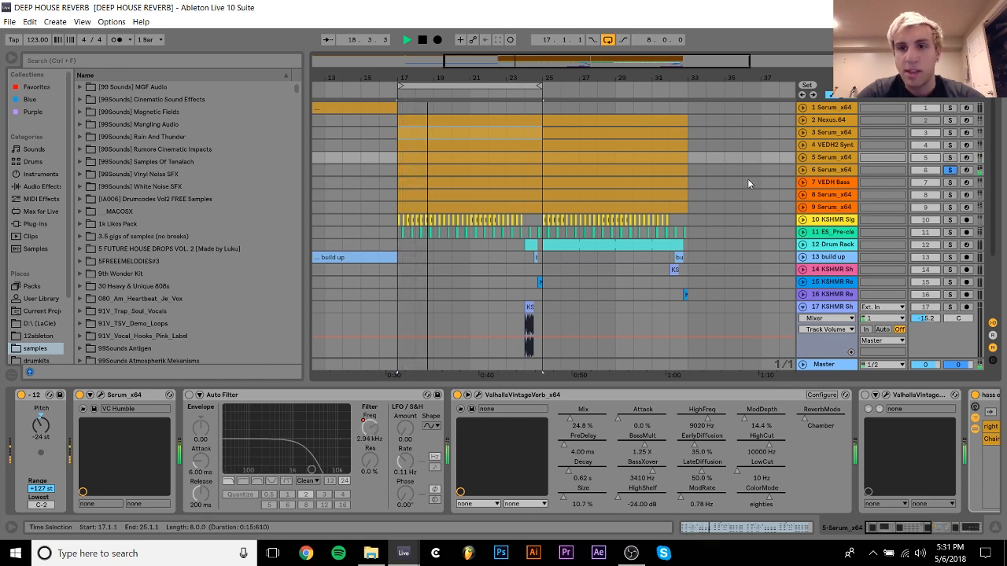
# Delete the Auto Filter from Serum track 5, stop playback and display track 6's device chain
pyautogui.click(281, 400)
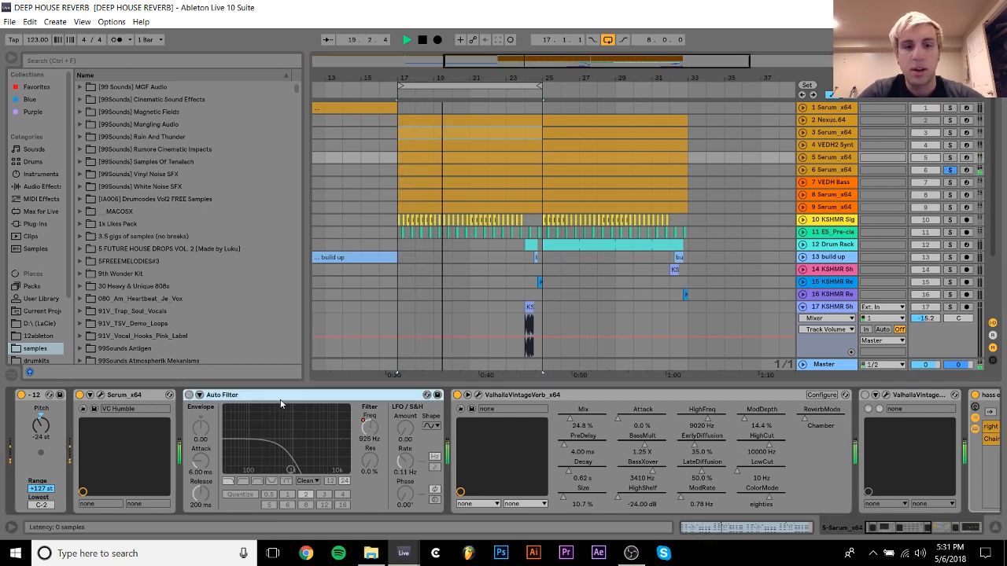
pyautogui.press('Delete')
pyautogui.click(833, 169)
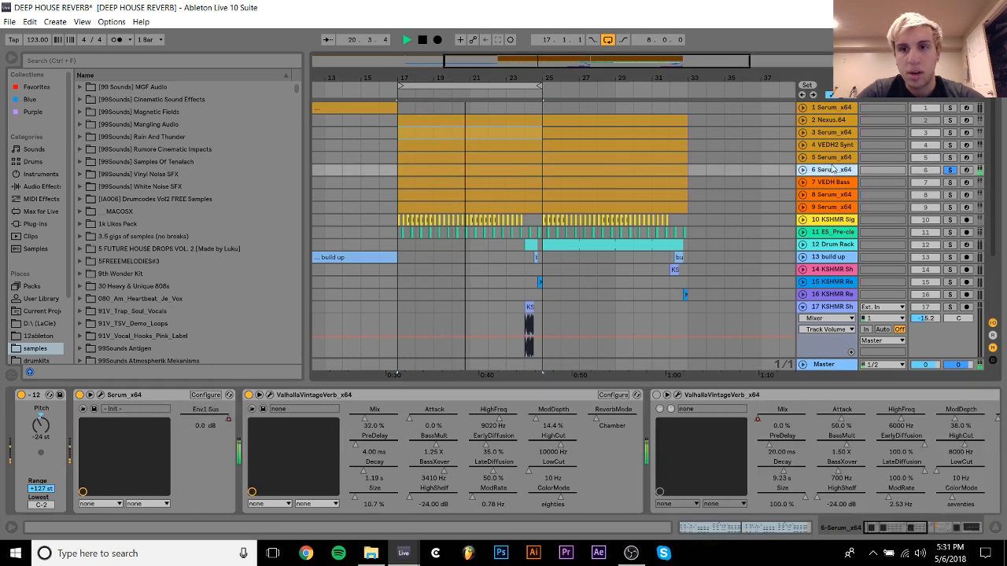
pyautogui.click(889, 157)
pyautogui.press('space')
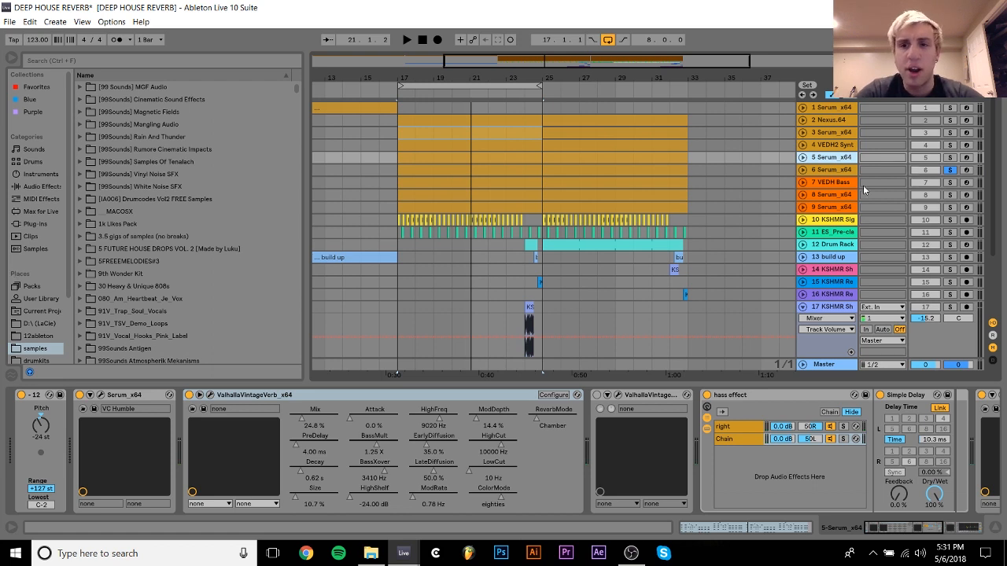
pyautogui.click(808, 171)
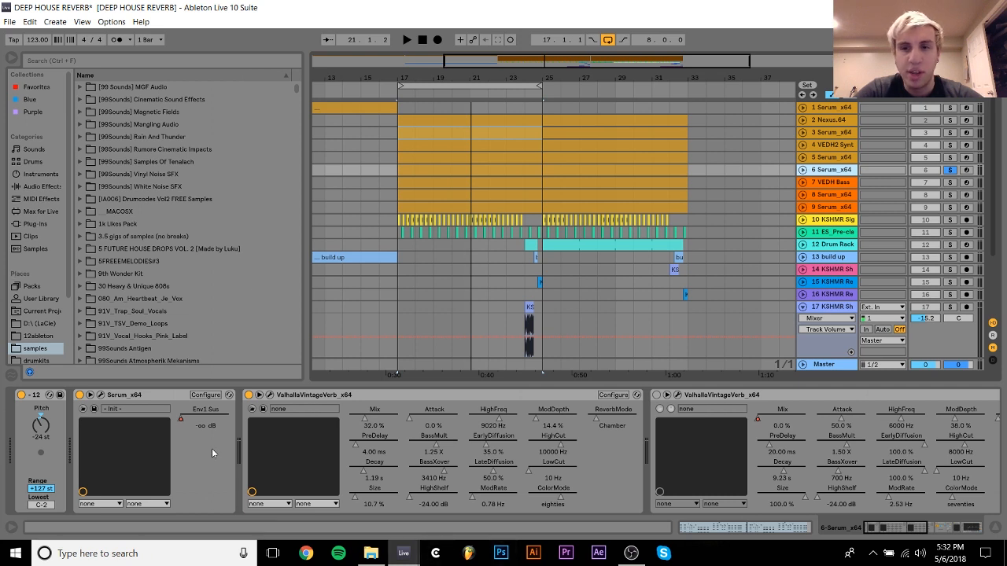
# Inspect the device chains of Serum tracks 5 and 6, and listen to both tracks soloed together
pyautogui.click(839, 158)
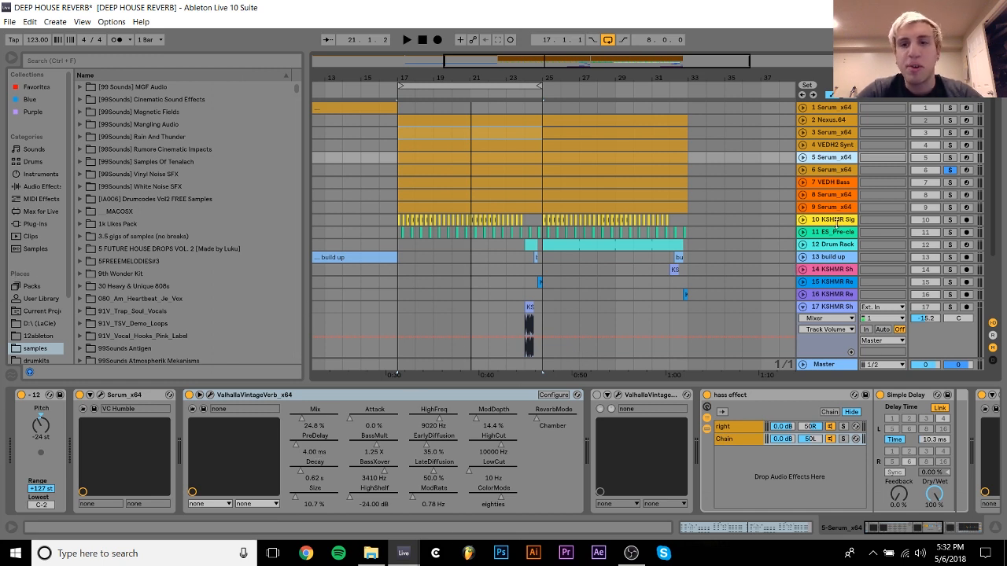
pyautogui.click(834, 172)
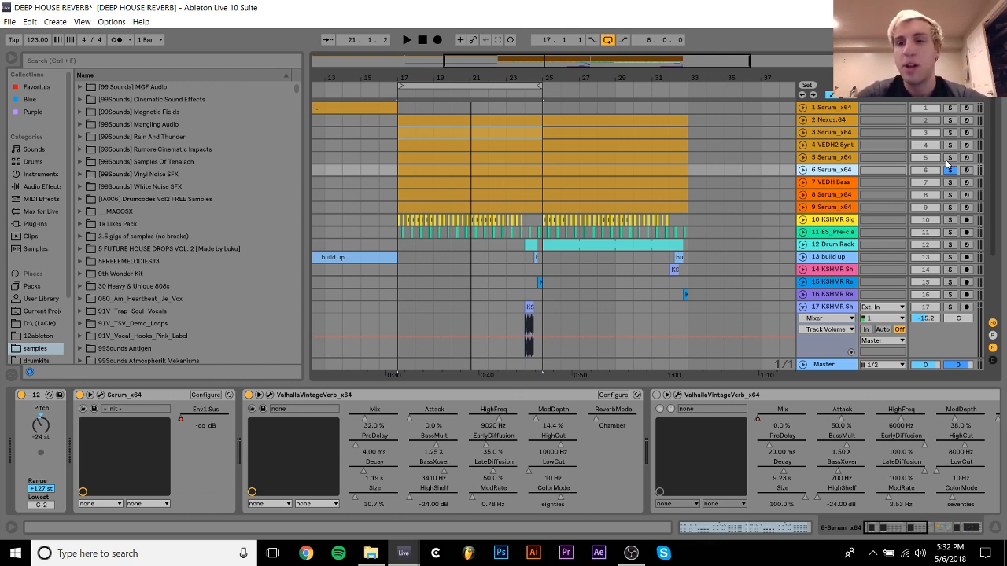
pyautogui.keyDown('ctrl'); pyautogui.click(948, 158); pyautogui.keyUp('ctrl')
pyautogui.press('space')
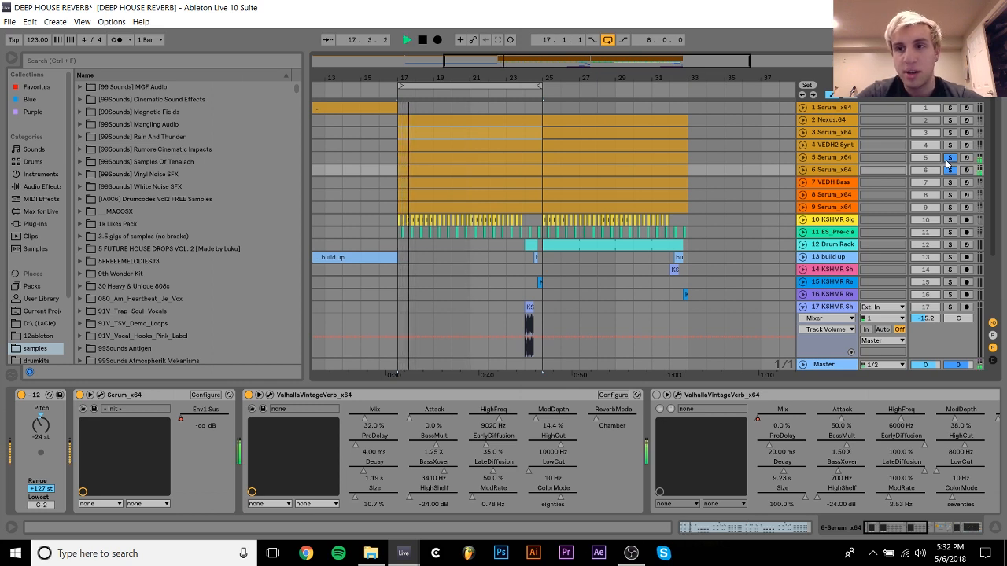
pyautogui.press('space')
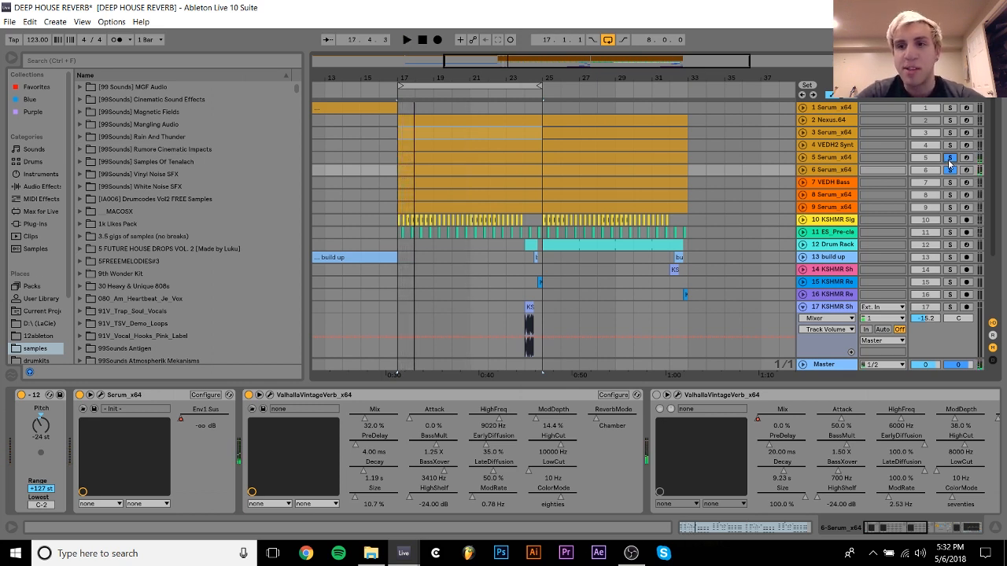
# Audition Serum track 5 alone, and Serum track 6 alone
pyautogui.press('space')
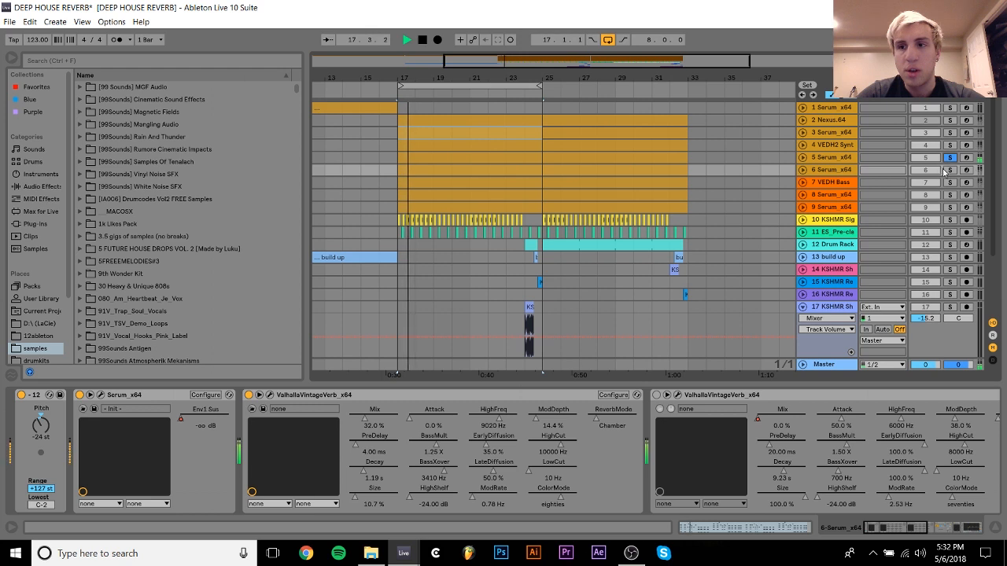
pyautogui.press('space')
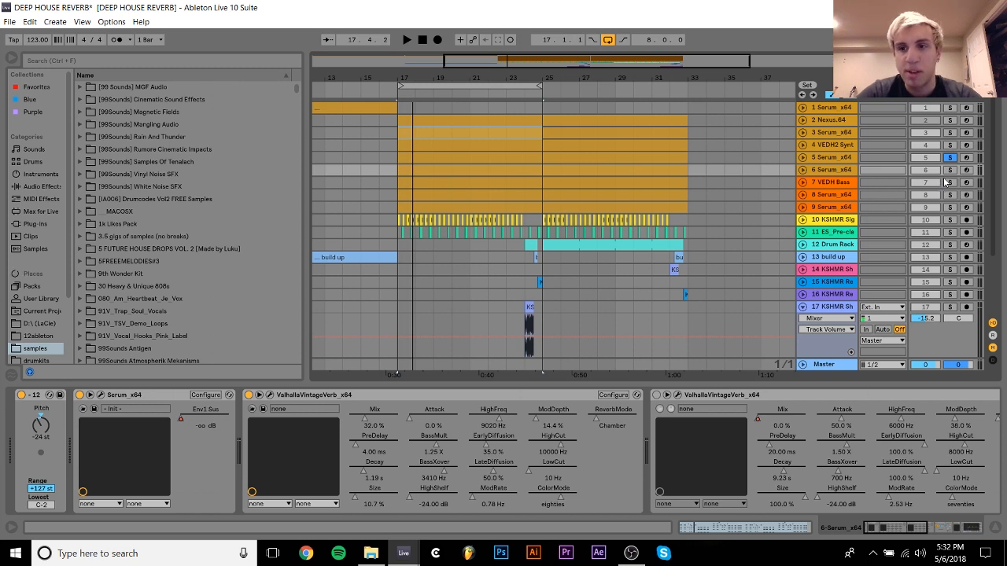
pyautogui.click(948, 170)
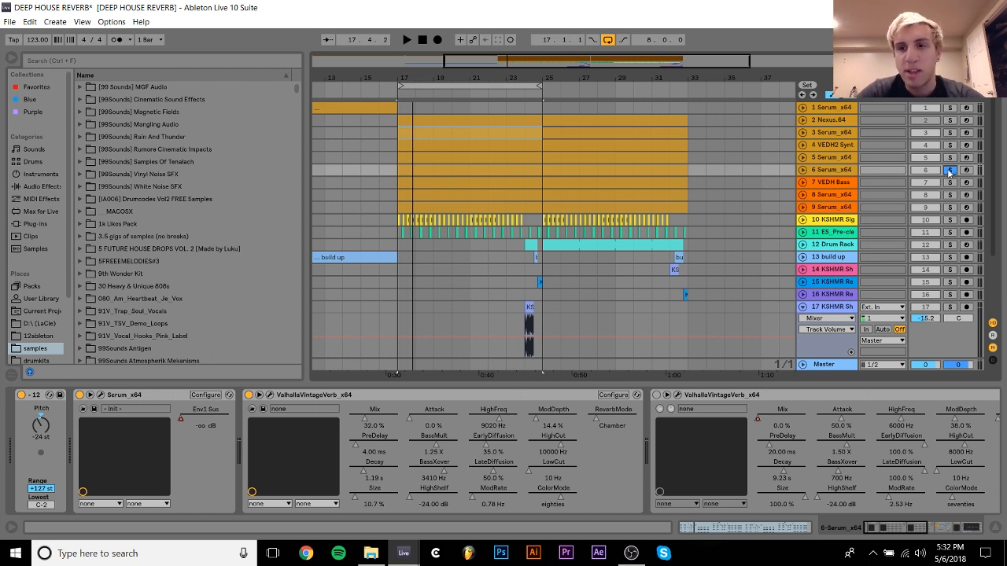
pyautogui.press('space')
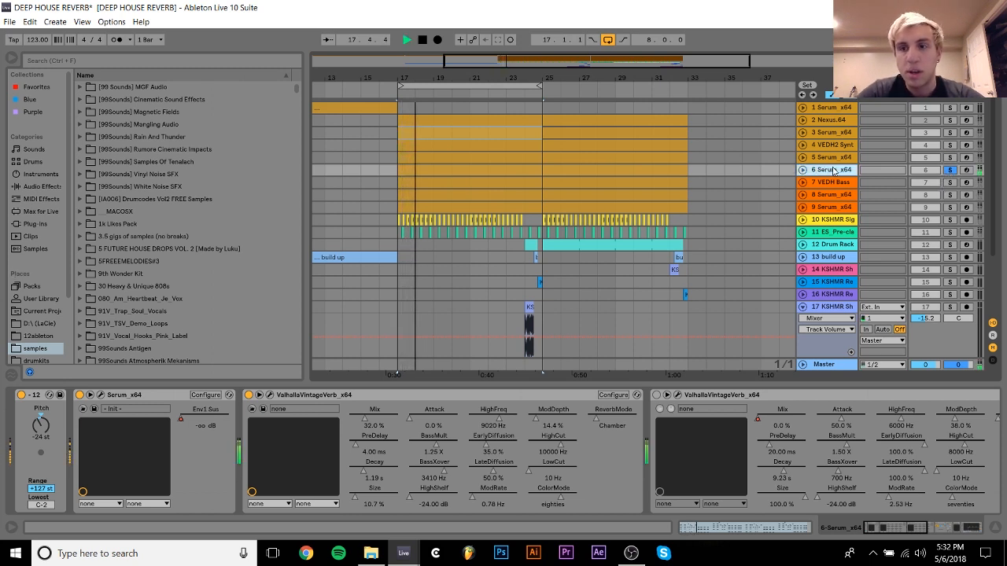
pyautogui.press('space')
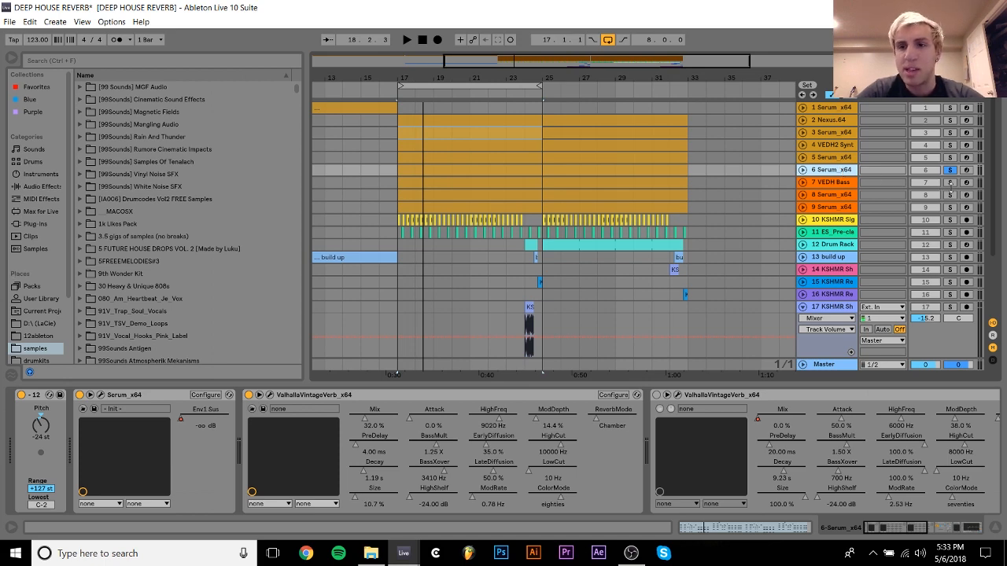
# Solo VEDH Bass track 7 together with Serum tracks 8 and 9, and listen to the three bass layers
pyautogui.click(837, 184)
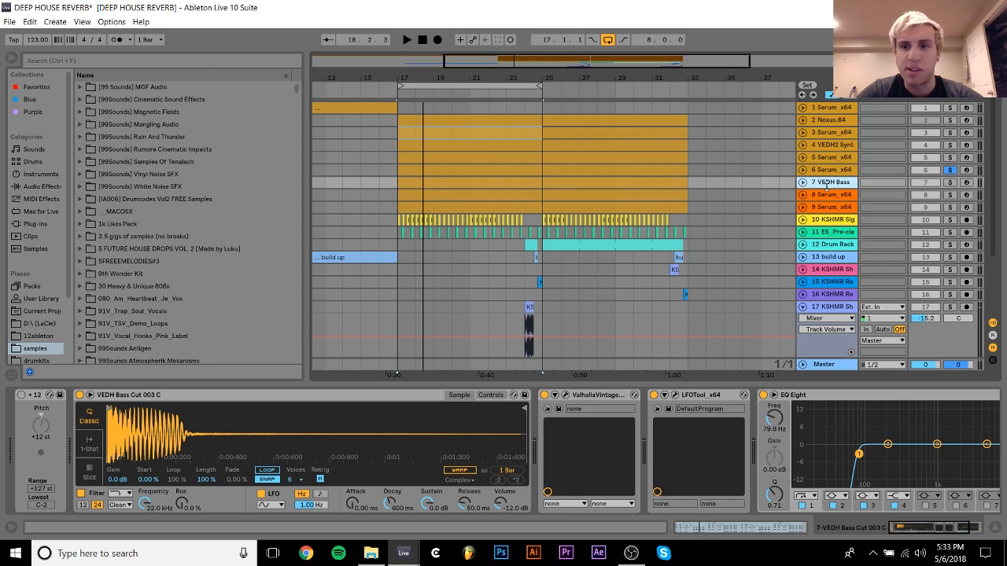
pyautogui.click(950, 182)
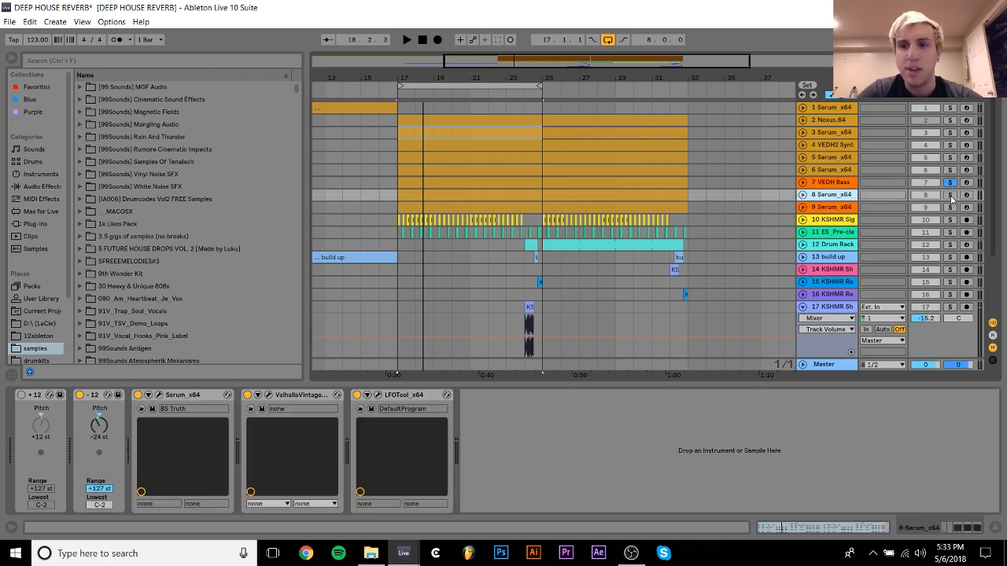
pyautogui.click(950, 195)
pyautogui.click(950, 207)
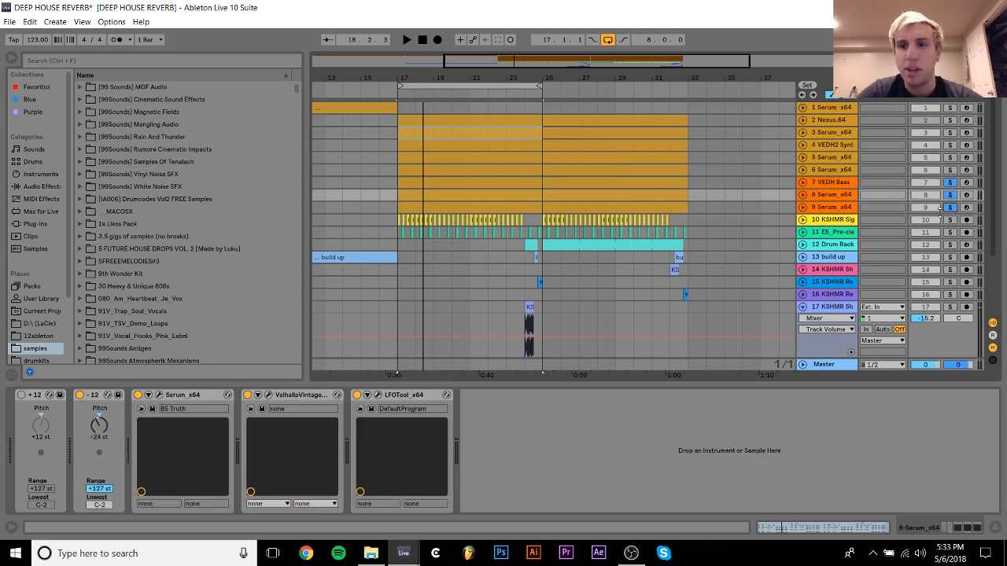
pyautogui.click(834, 171)
pyautogui.click(831, 158)
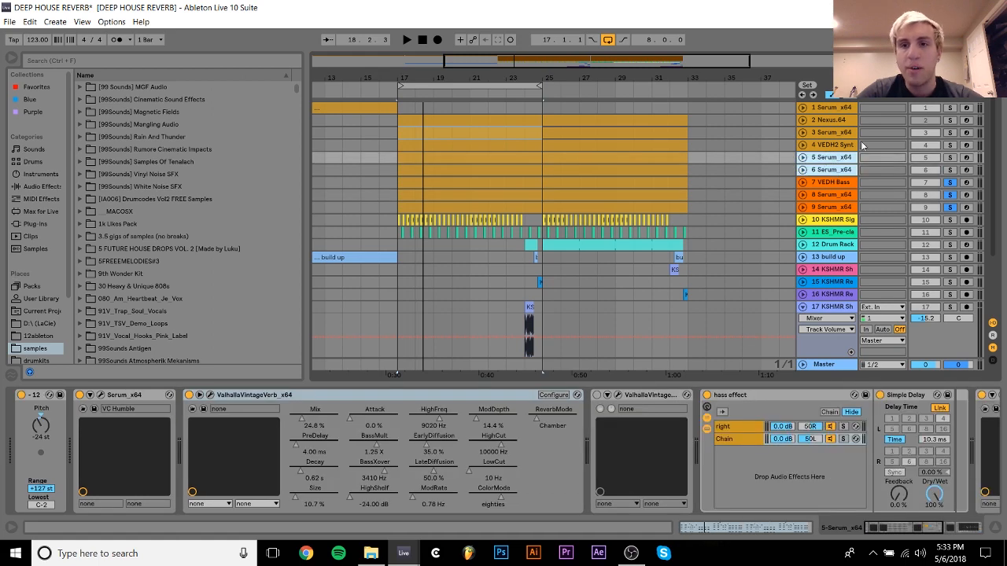
pyautogui.click(843, 183)
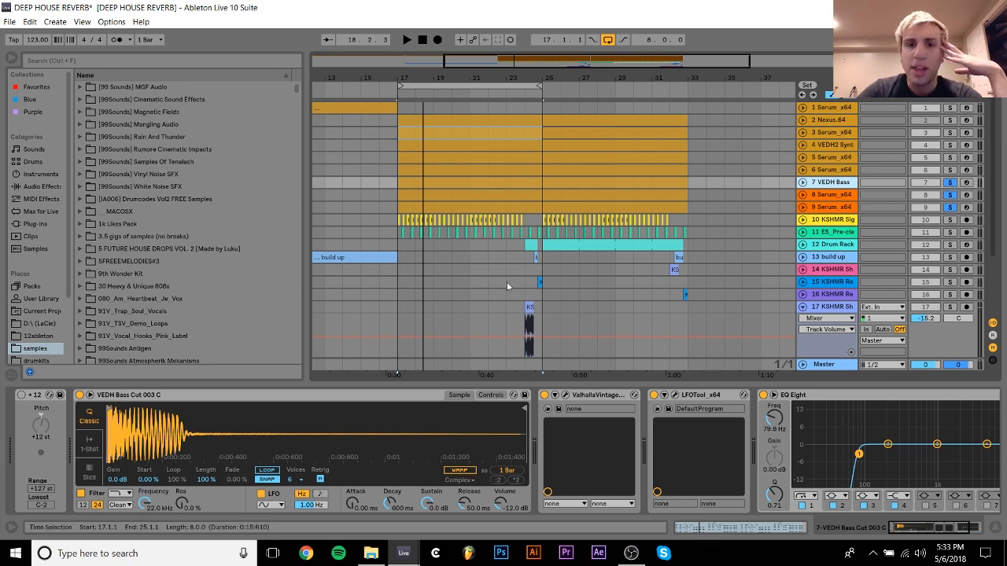
pyautogui.press('space')
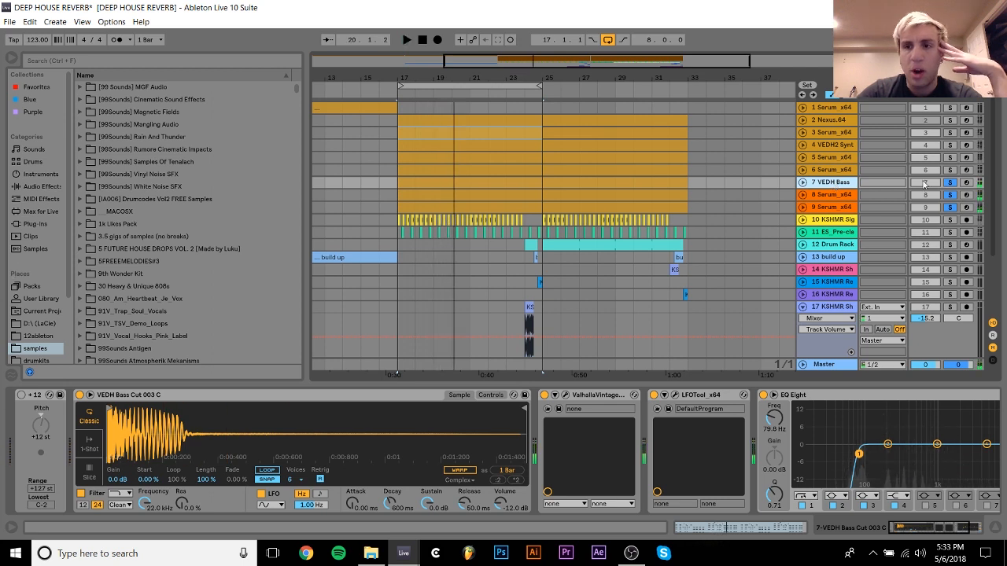
# Audition VEDH Bass track 7, Serum track 8 and Serum track 9 one at a time in solo
pyautogui.click(949, 182)
pyautogui.press('space')
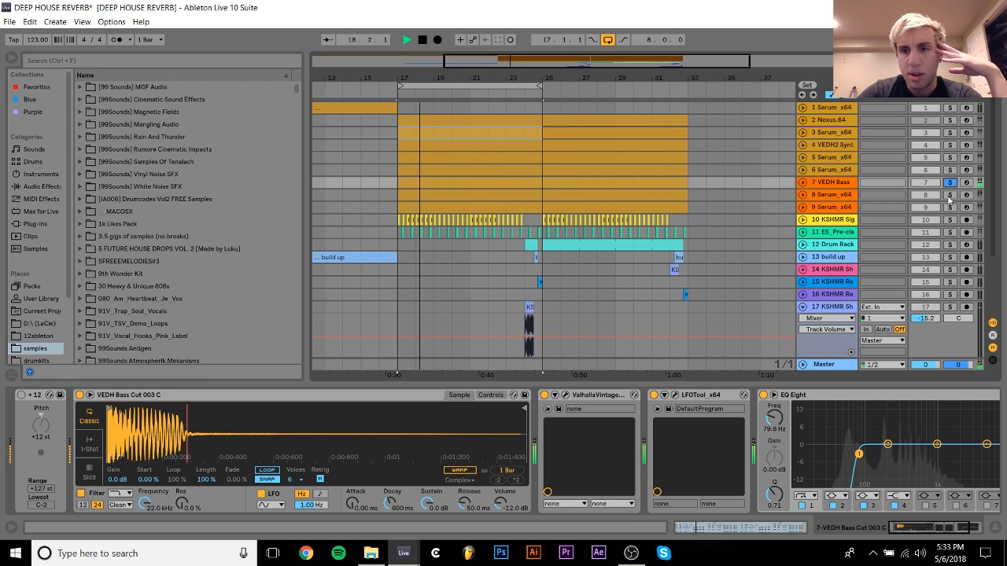
pyautogui.click(950, 195)
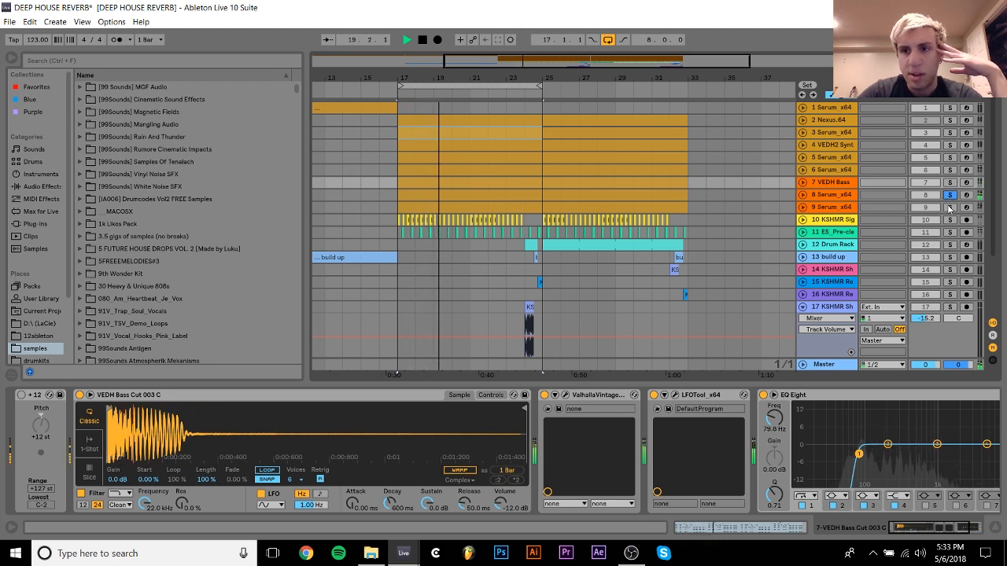
pyautogui.click(950, 208)
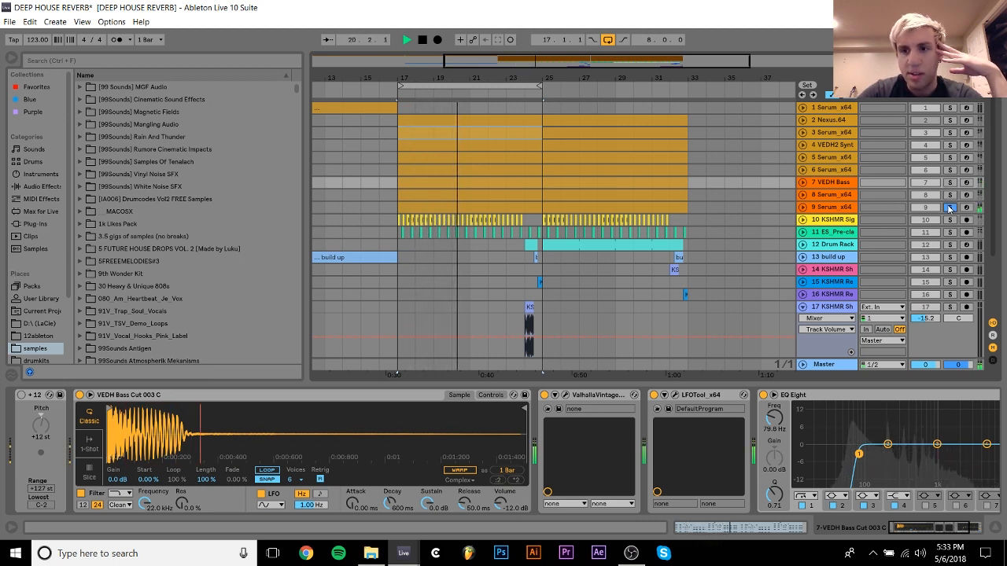
pyautogui.press('space')
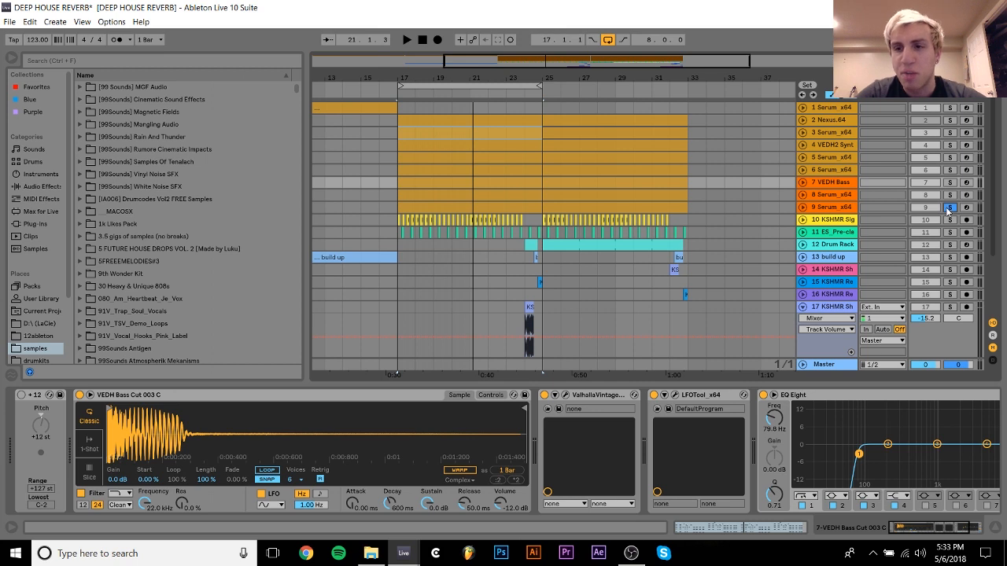
# Unsolo Serum track 9, play the full mix briefly and reactivate the muted tracks 7 and 8
pyautogui.click(950, 206)
pyautogui.press('space')
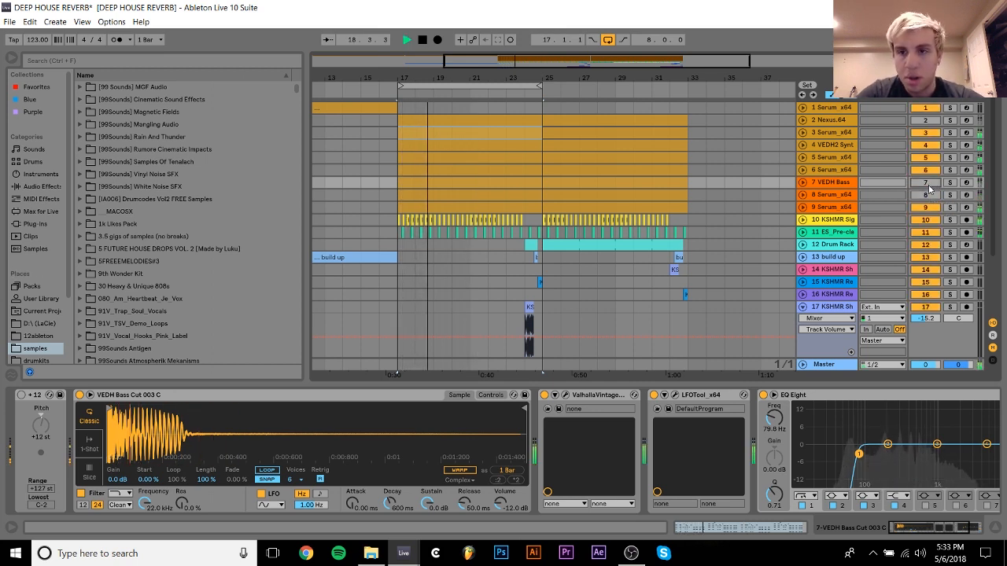
pyautogui.press('space')
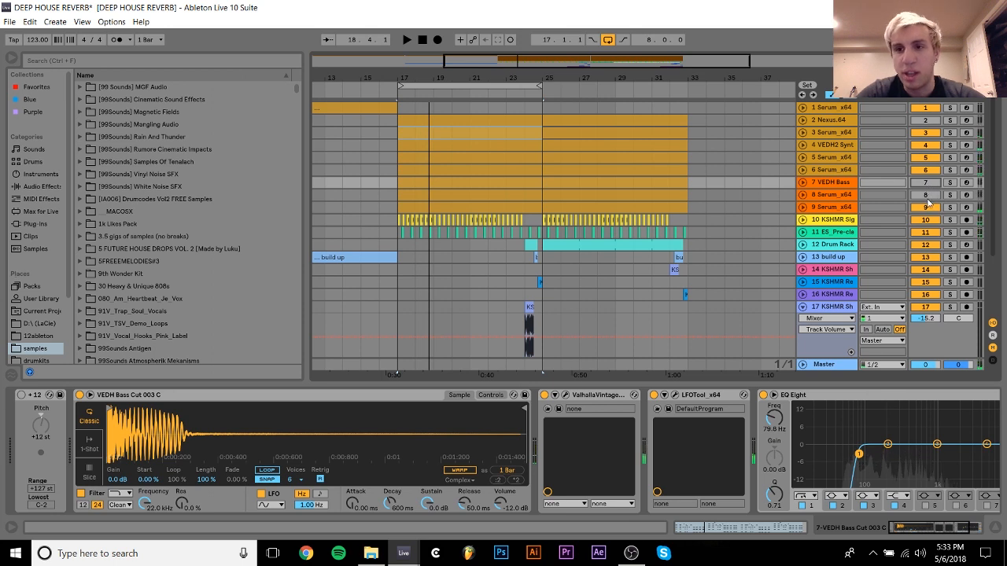
pyautogui.click(927, 195)
pyautogui.click(927, 182)
pyautogui.click(825, 182)
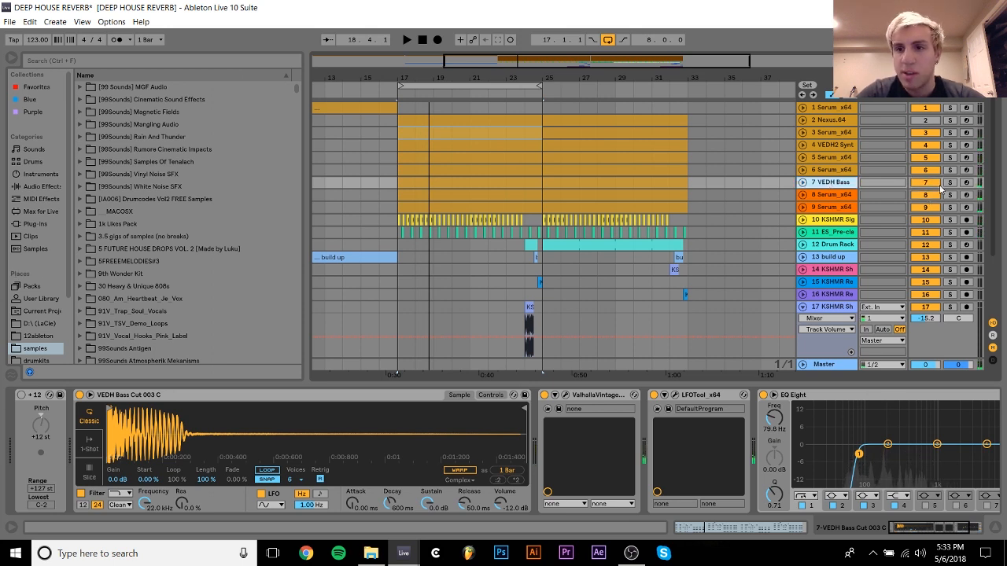
# Solo bass tracks 7, 8 and 9 in turn during playback, and show the device chains of tracks 8 and 9
pyautogui.click(949, 182)
pyautogui.press('space')
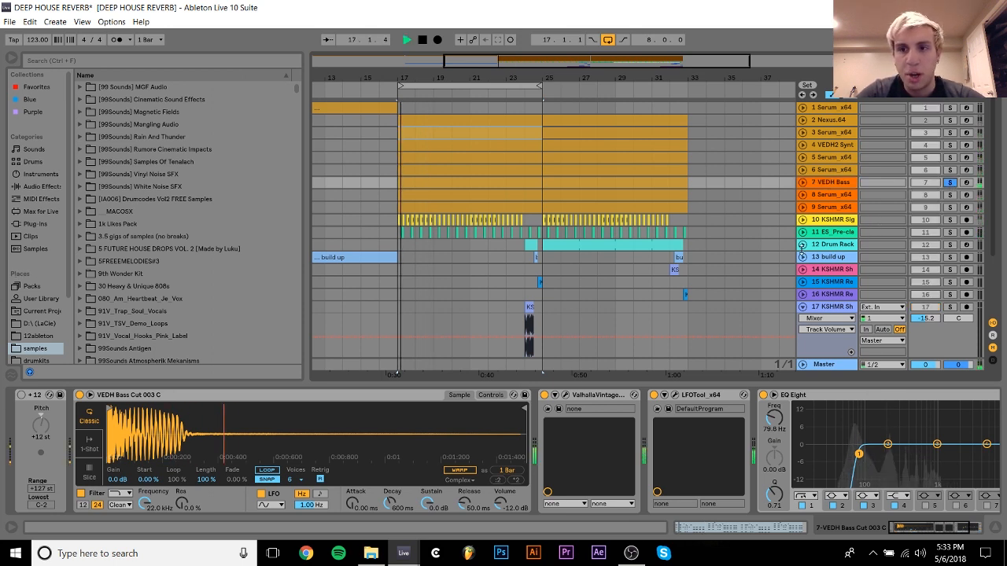
pyautogui.press('space')
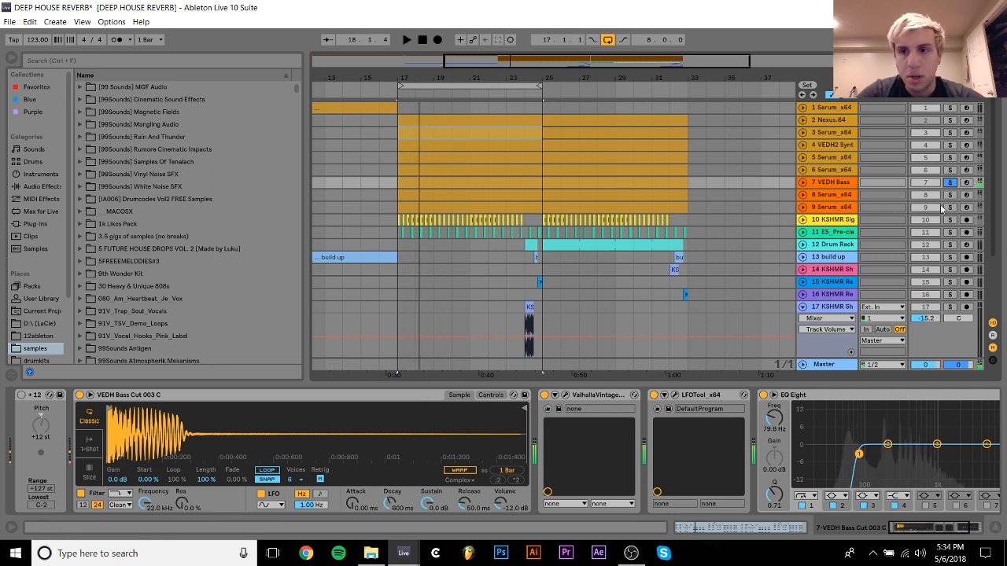
pyautogui.click(950, 195)
pyautogui.press('space')
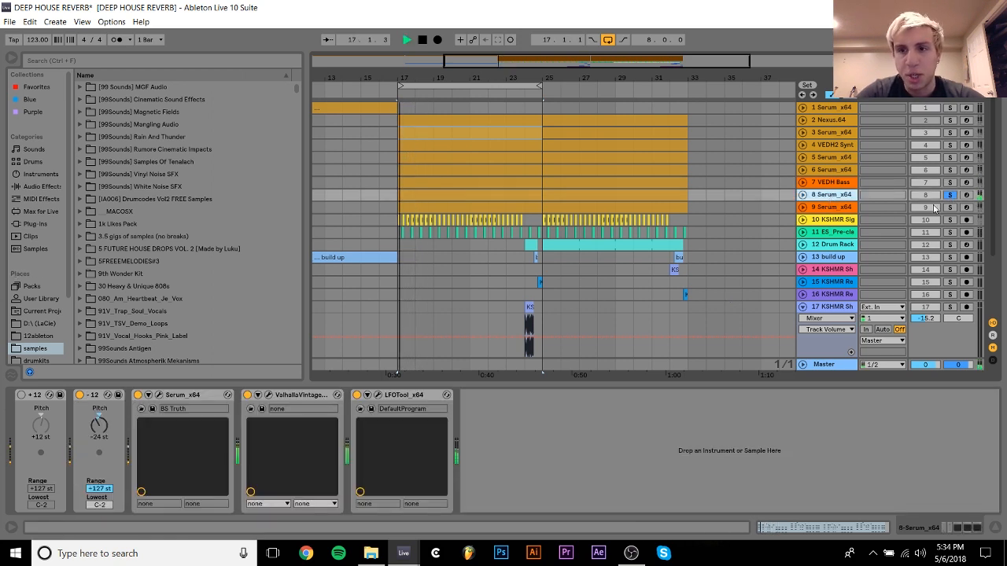
pyautogui.click(950, 207)
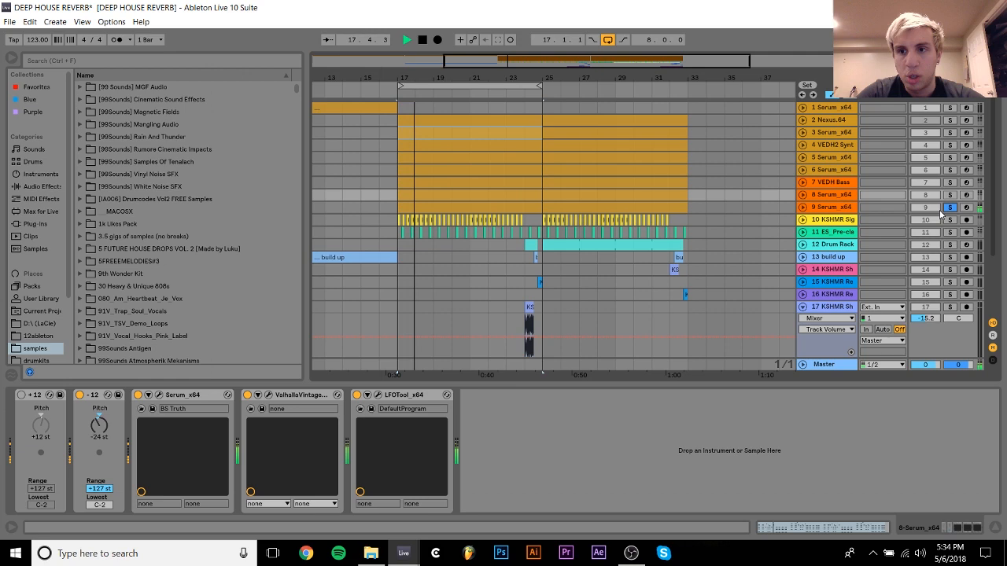
pyautogui.click(824, 208)
pyautogui.press('space')
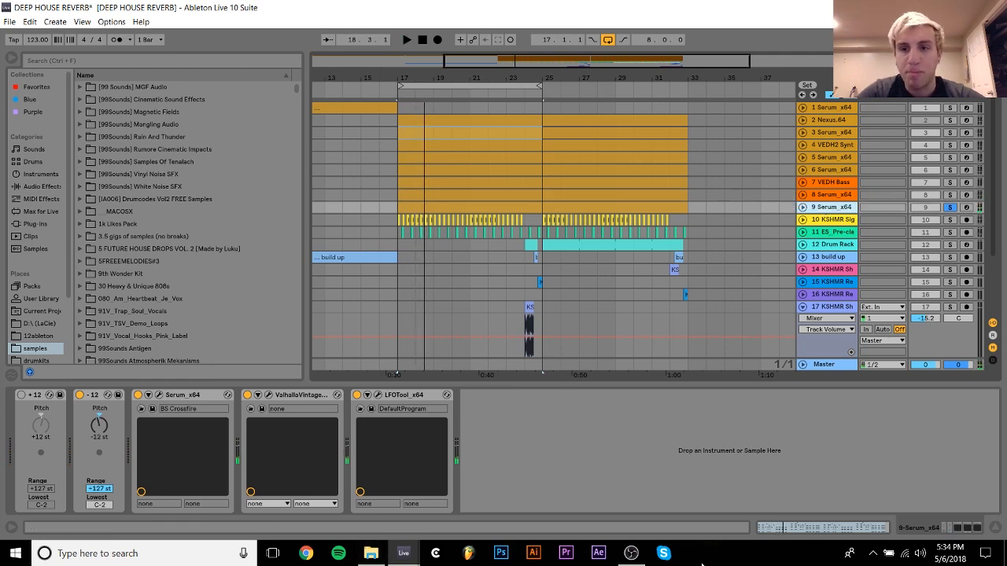
# Play VEDH Bass track 7 in solo, compare its sound with EQ Eight off and on, and view the whole EQ
pyautogui.click(841, 187)
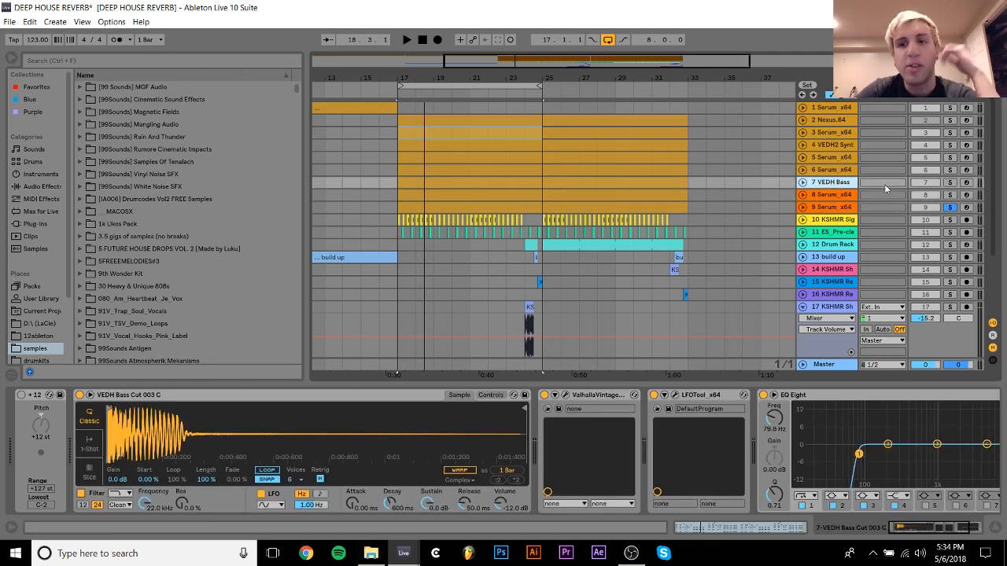
pyautogui.click(950, 182)
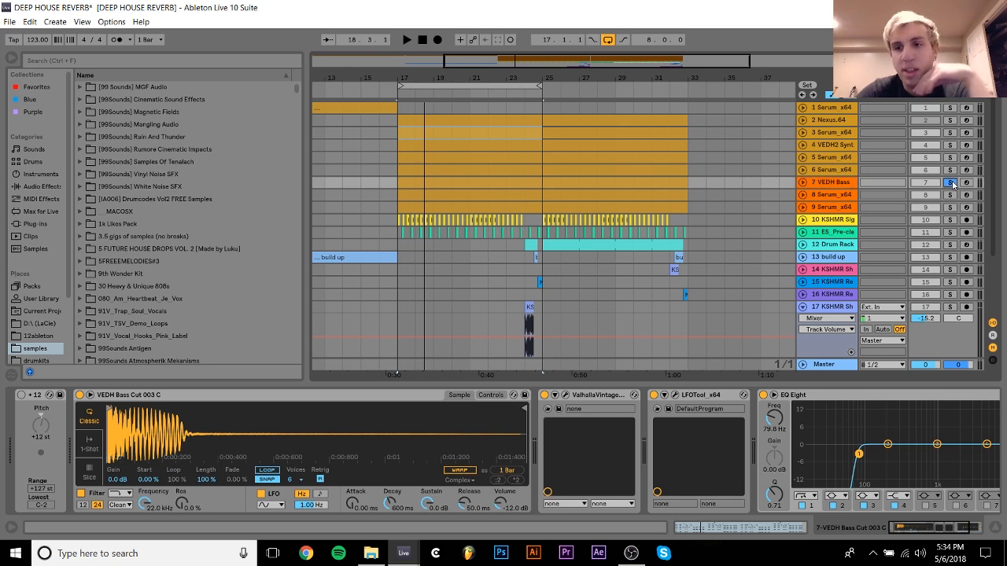
pyautogui.press('space')
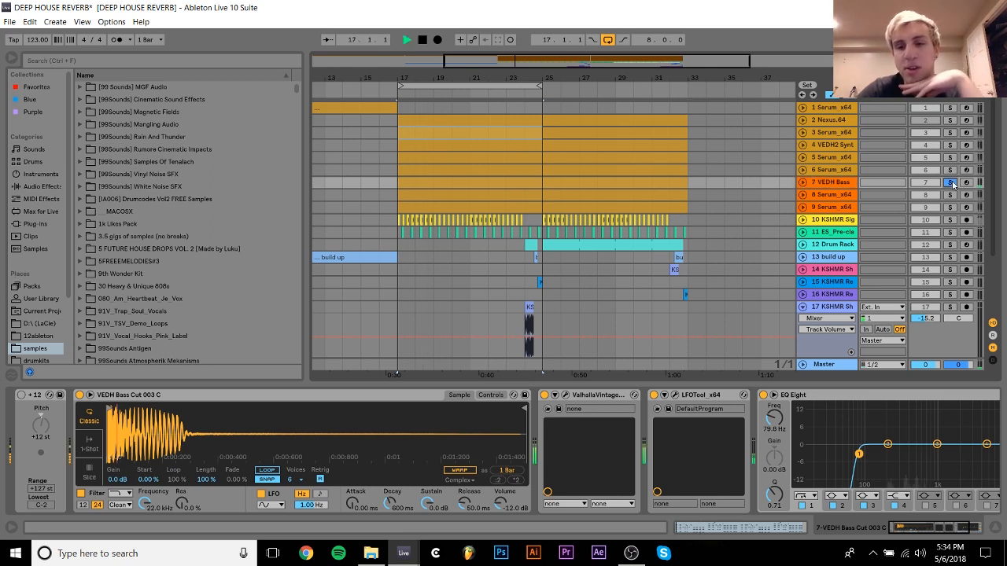
pyautogui.click(762, 395)
pyautogui.click(763, 395)
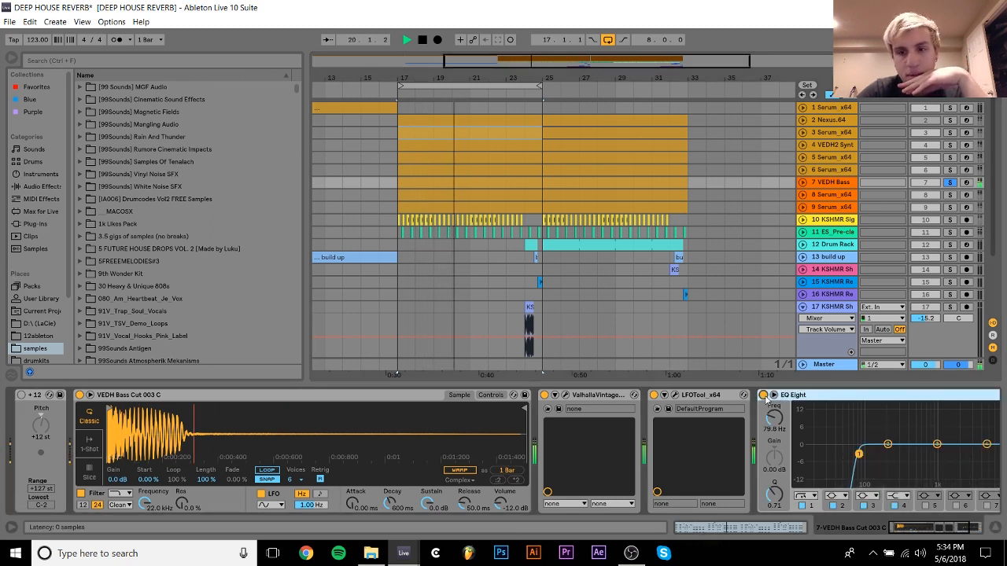
pyautogui.press('space')
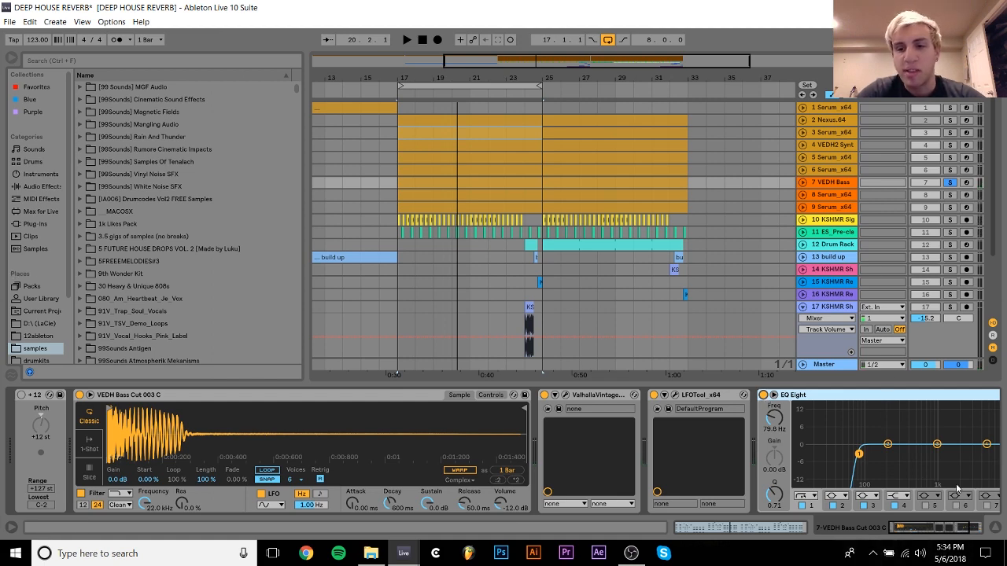
pyautogui.moveTo(938, 533); pyautogui.dragTo(987, 528)
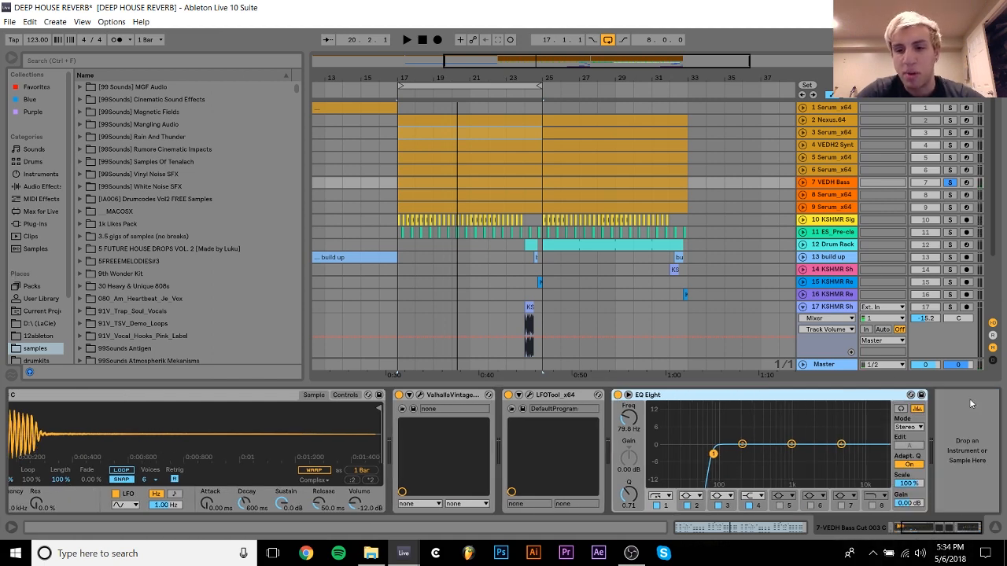
# Compare VEDH Bass track 7 with Serum track 8 in solo, and display track 8's device chain
pyautogui.click(952, 195)
pyautogui.press('space')
pyautogui.click(950, 182)
pyautogui.click(950, 196)
pyautogui.click(951, 195)
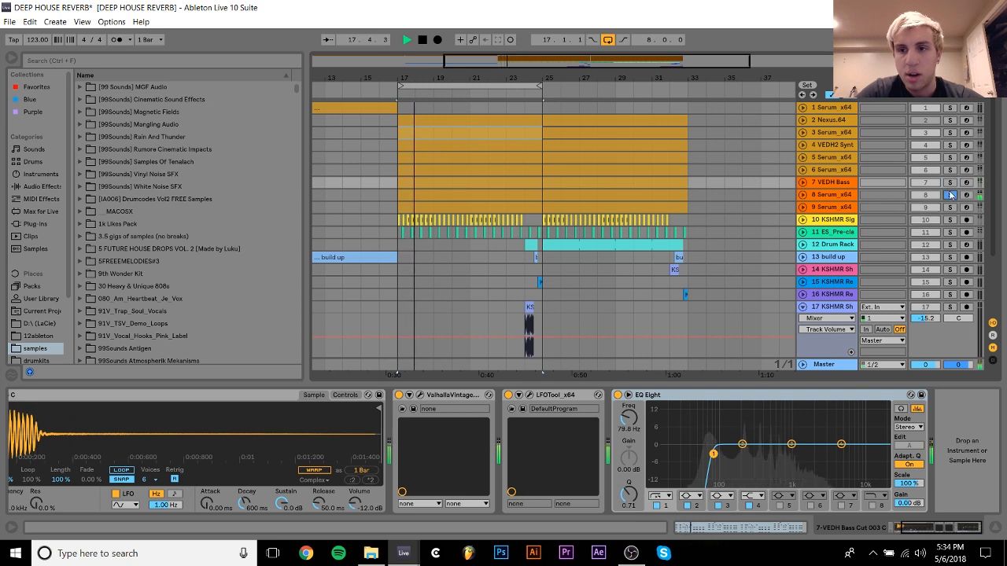
pyautogui.click(835, 194)
pyautogui.press('space')
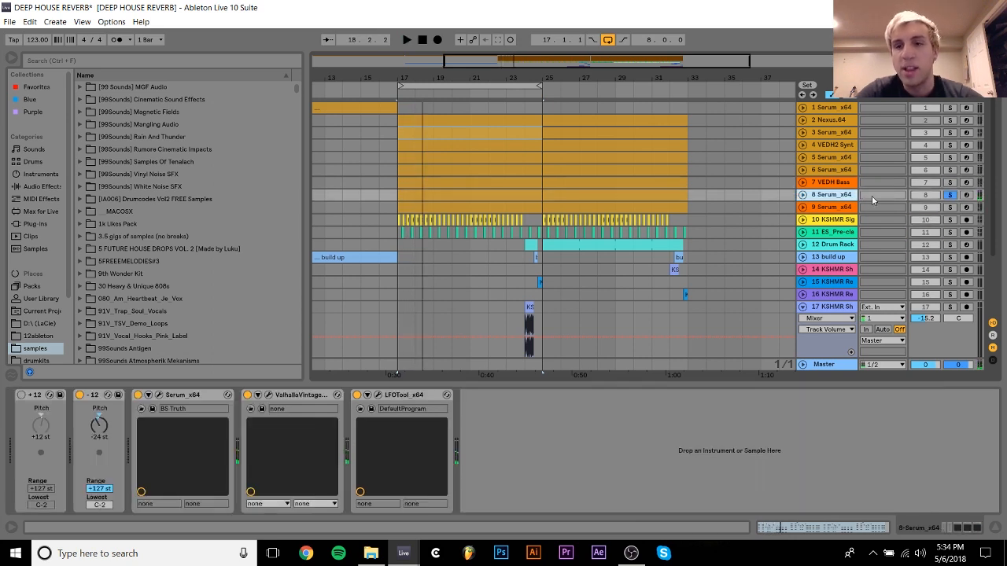
# Play Serum track 8 in solo, and switch the solo to Serum track 9 to audition it
pyautogui.press('space')
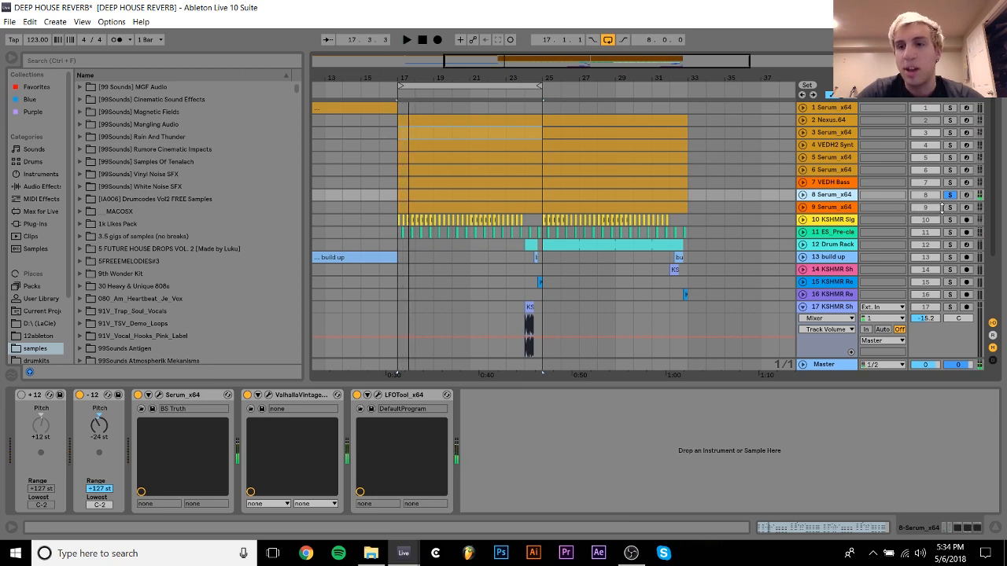
pyautogui.click(948, 208)
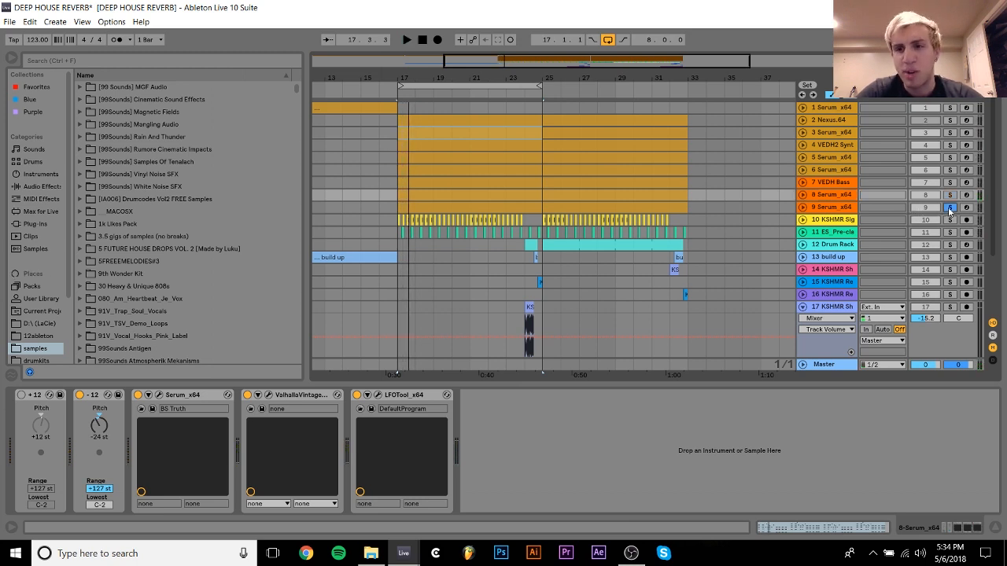
pyautogui.press('space')
pyautogui.press('space')
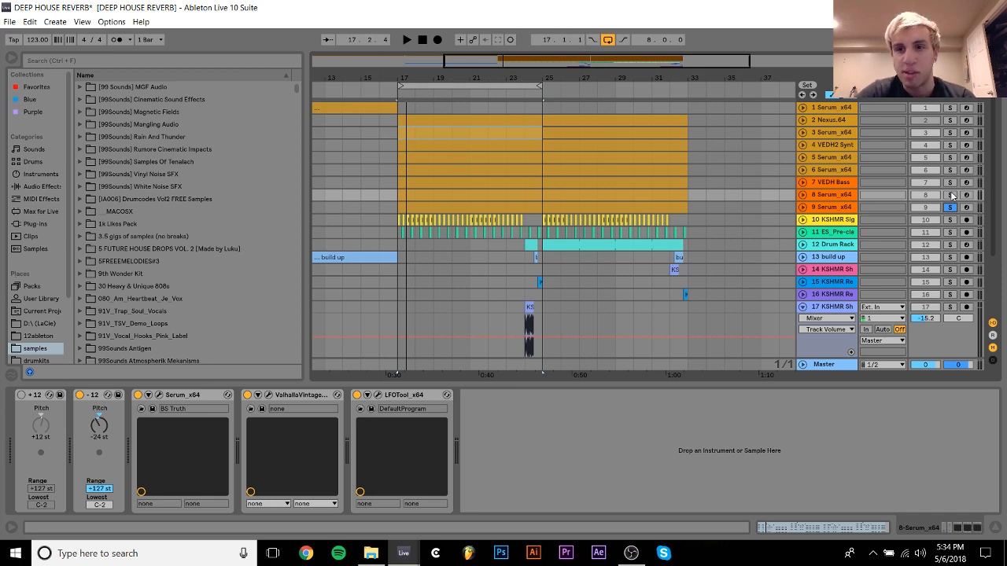
# Compare the device chains of VEDH Bass track 7 and Serum track 8, returning to track 7's chain with EQ Eight
pyautogui.click(826, 183)
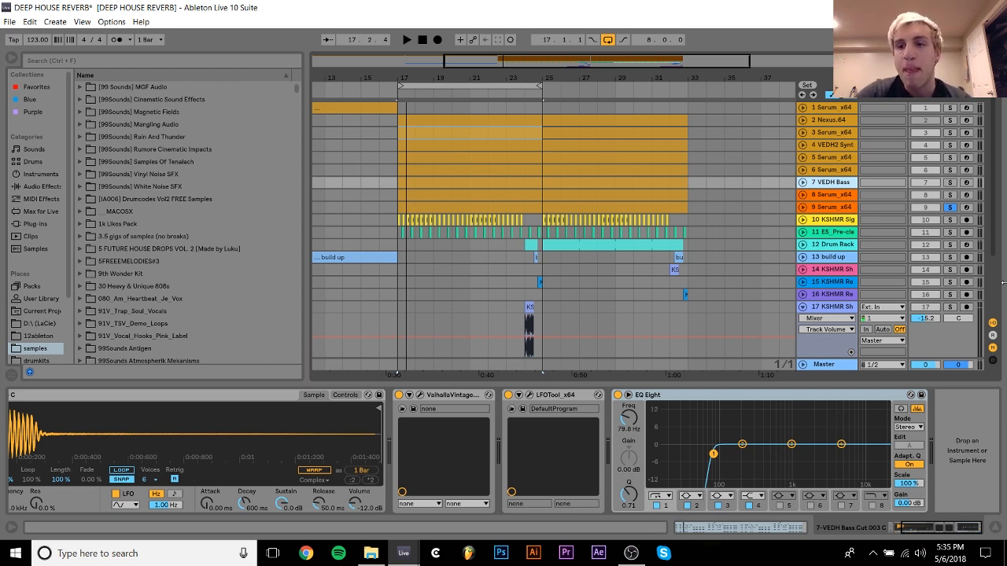
pyautogui.click(826, 208)
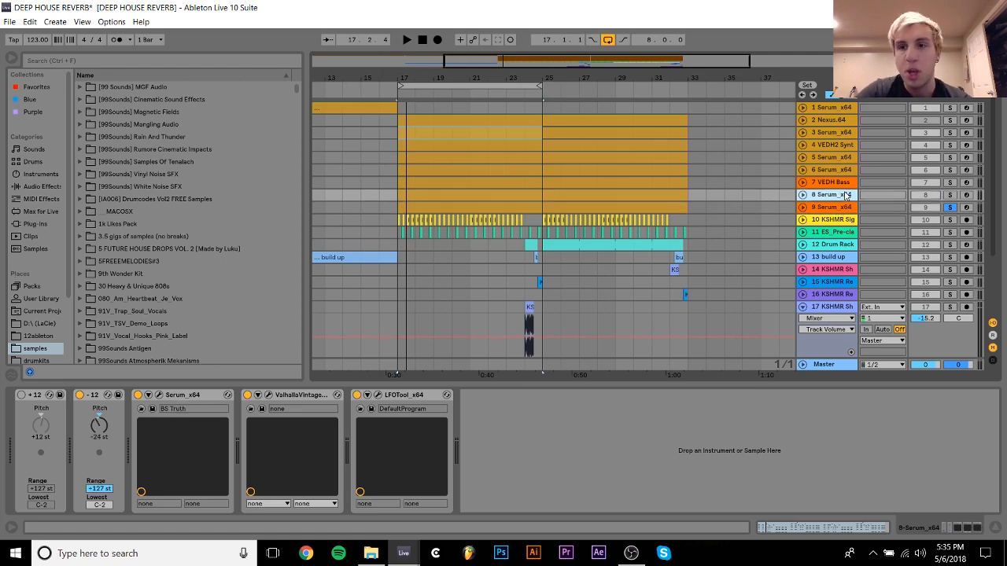
pyautogui.click(848, 184)
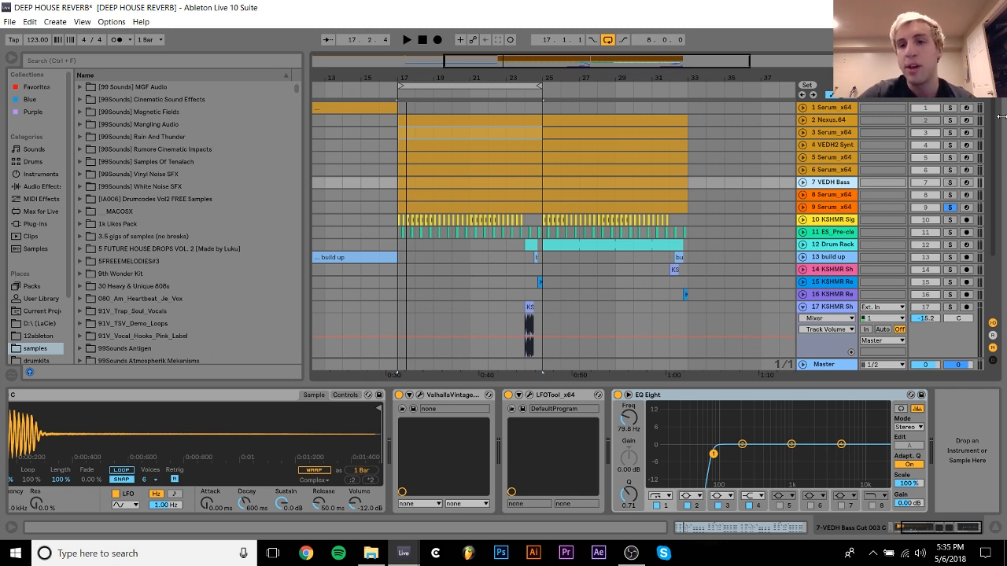
# Play soloed track 9, move the solo to VEDH Bass track 7, and unsolo it to hear the full mix
pyautogui.press('space')
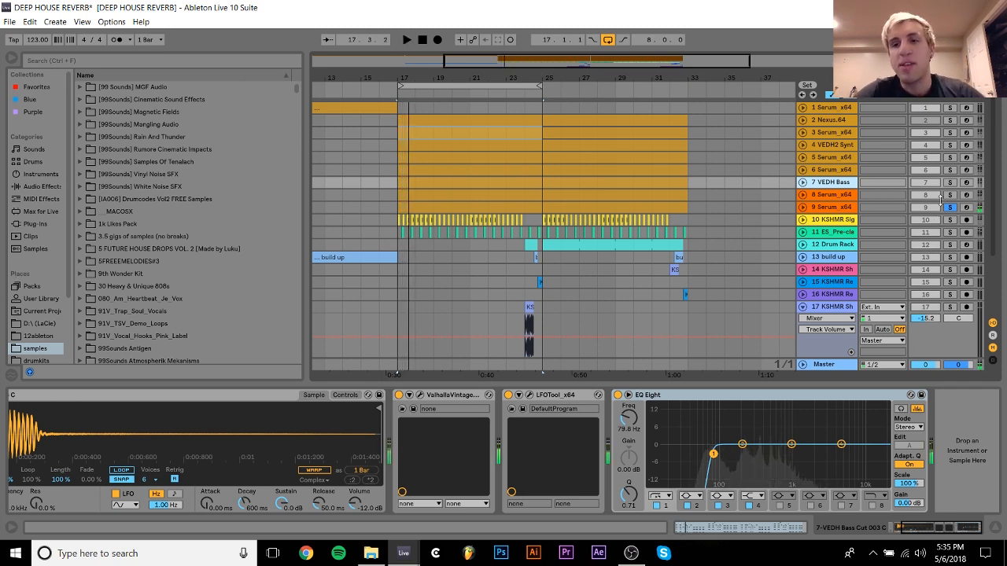
pyautogui.click(950, 182)
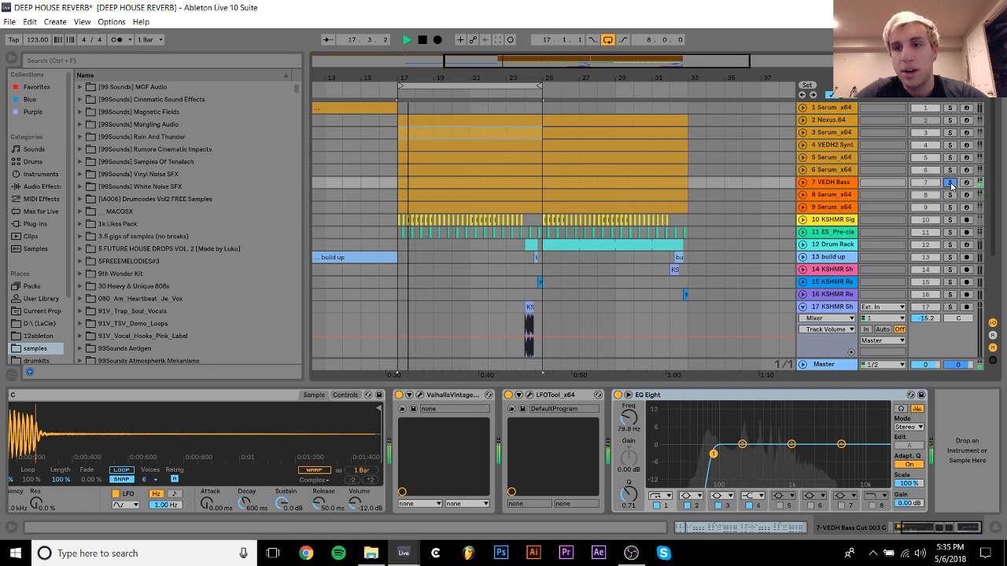
pyautogui.click(951, 183)
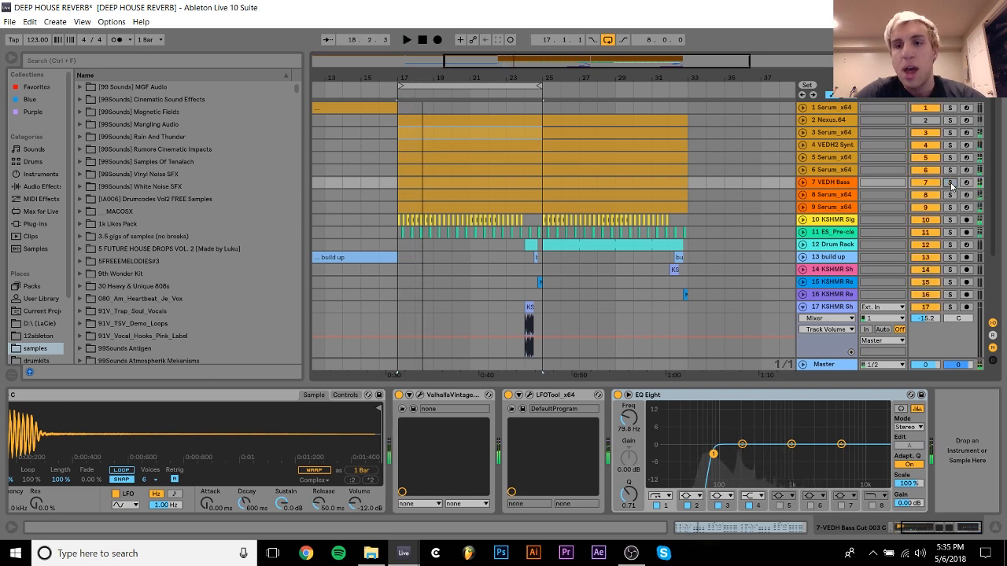
# Review the device chains of VEDH Bass track 7 and Serum tracks 9, 5 and 6, ending on track 6
pyautogui.click(822, 183)
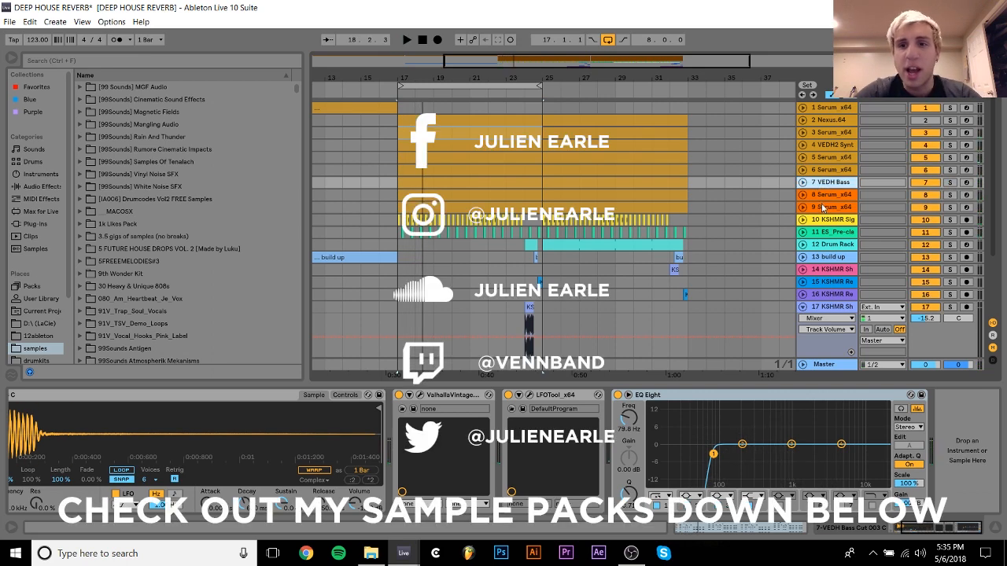
pyautogui.click(822, 207)
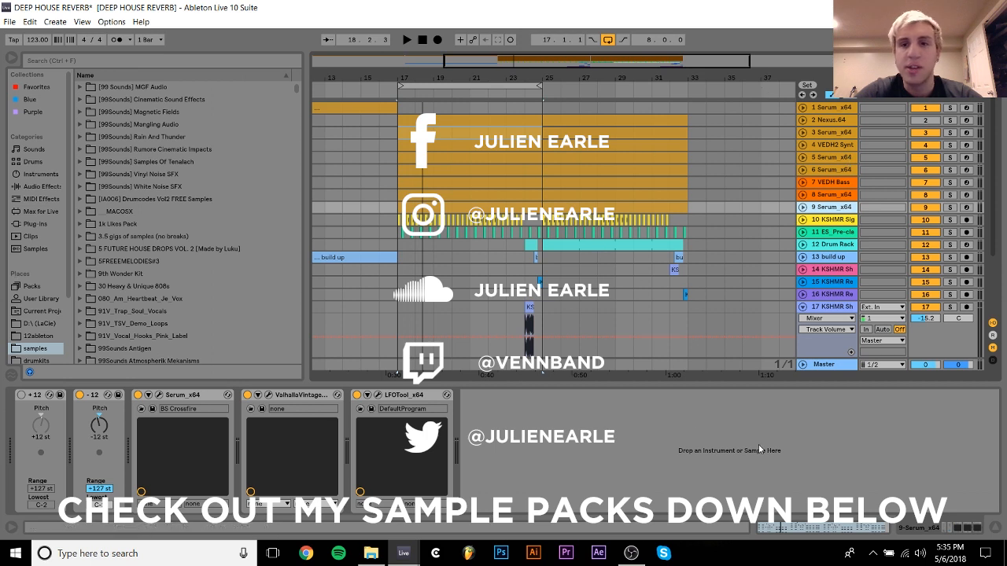
pyautogui.click(825, 155)
pyautogui.click(818, 170)
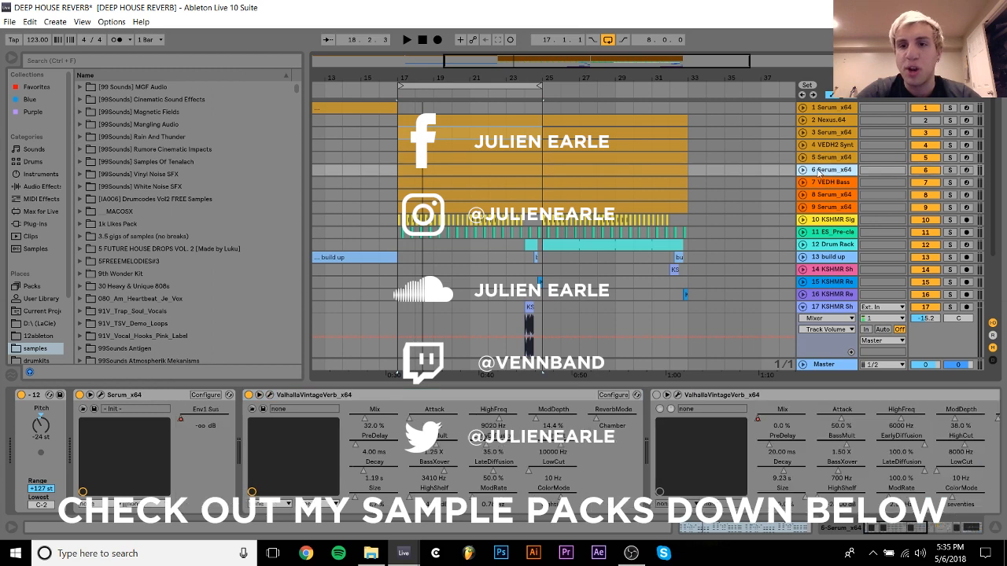